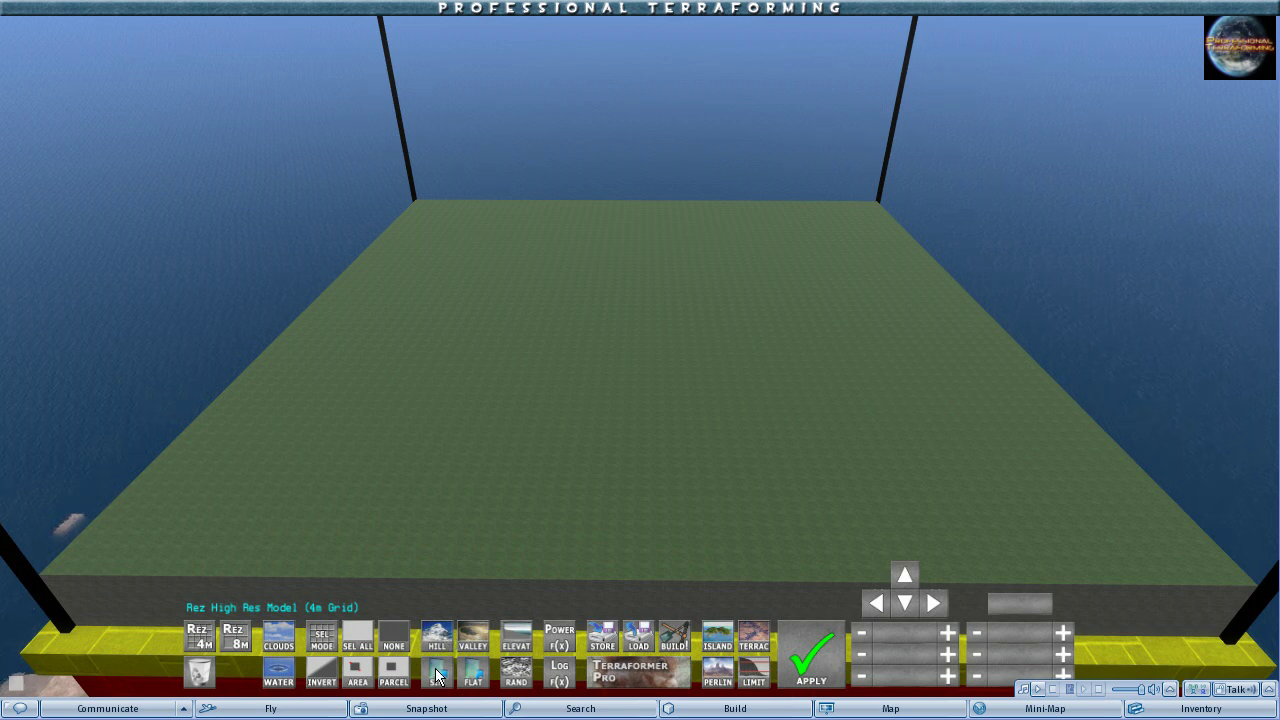
# - Switch Terraformer Pro to the hill tool at radius 32 m, multiplicator 3, overlay 100%
pyautogui.click(436, 645)
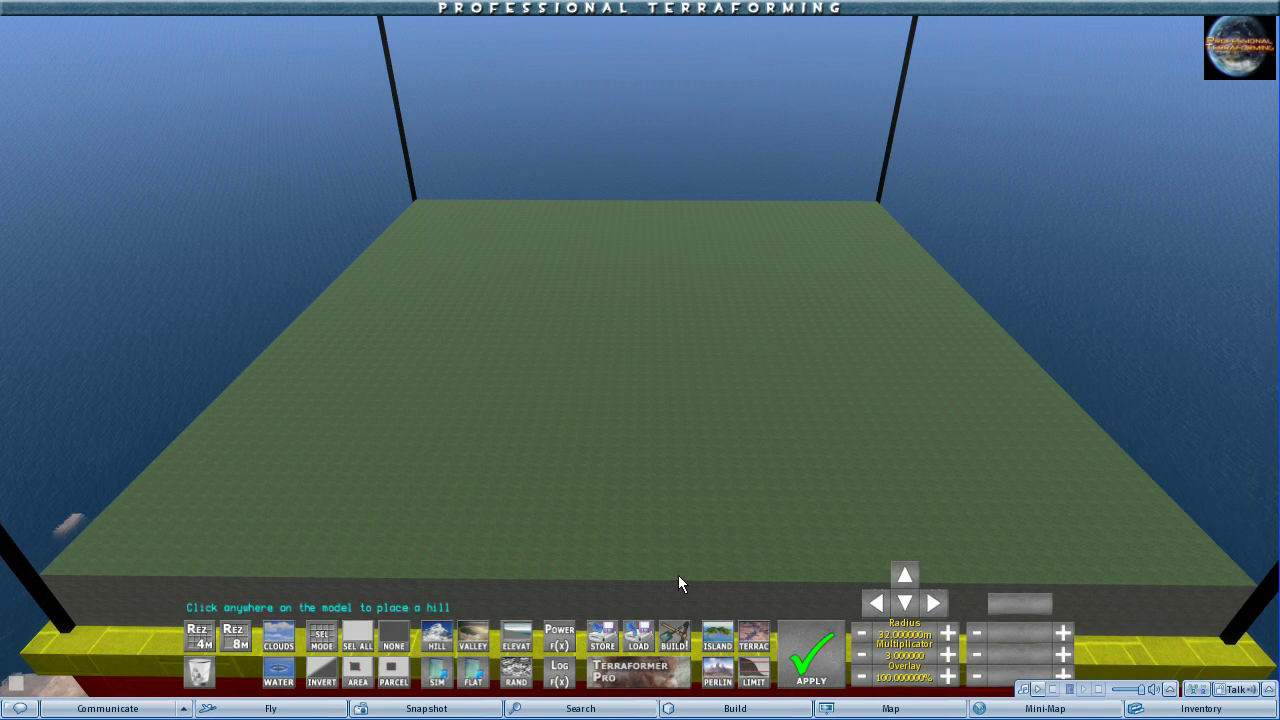
# - Place nine hills across the near, left and far parts of the terrain model
pyautogui.click(487, 426)
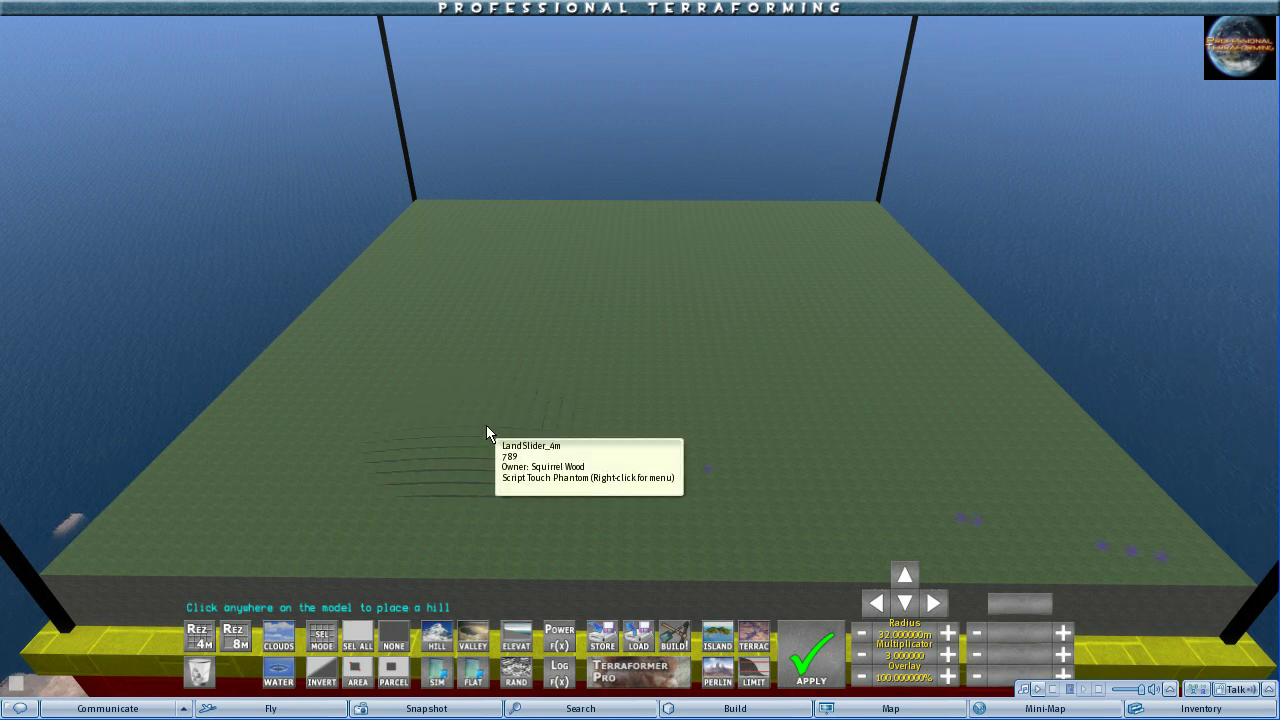
pyautogui.click(402, 437)
pyautogui.click(410, 392)
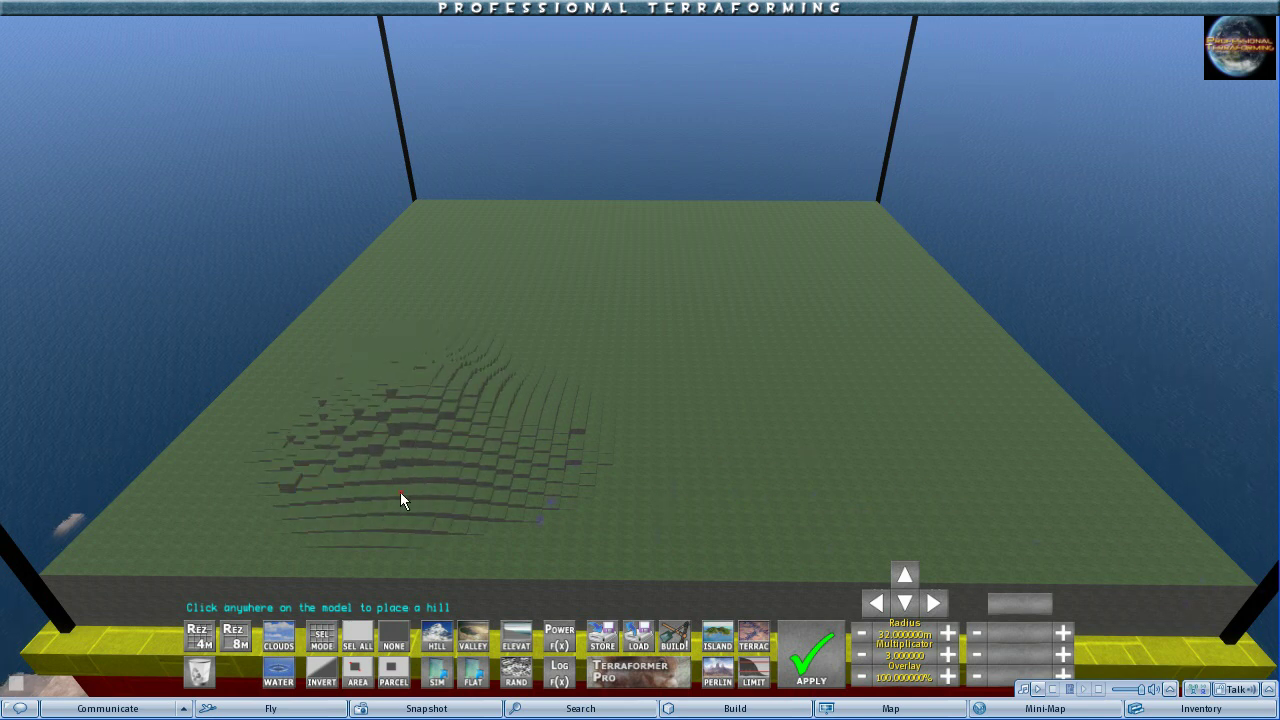
pyautogui.click(640, 496)
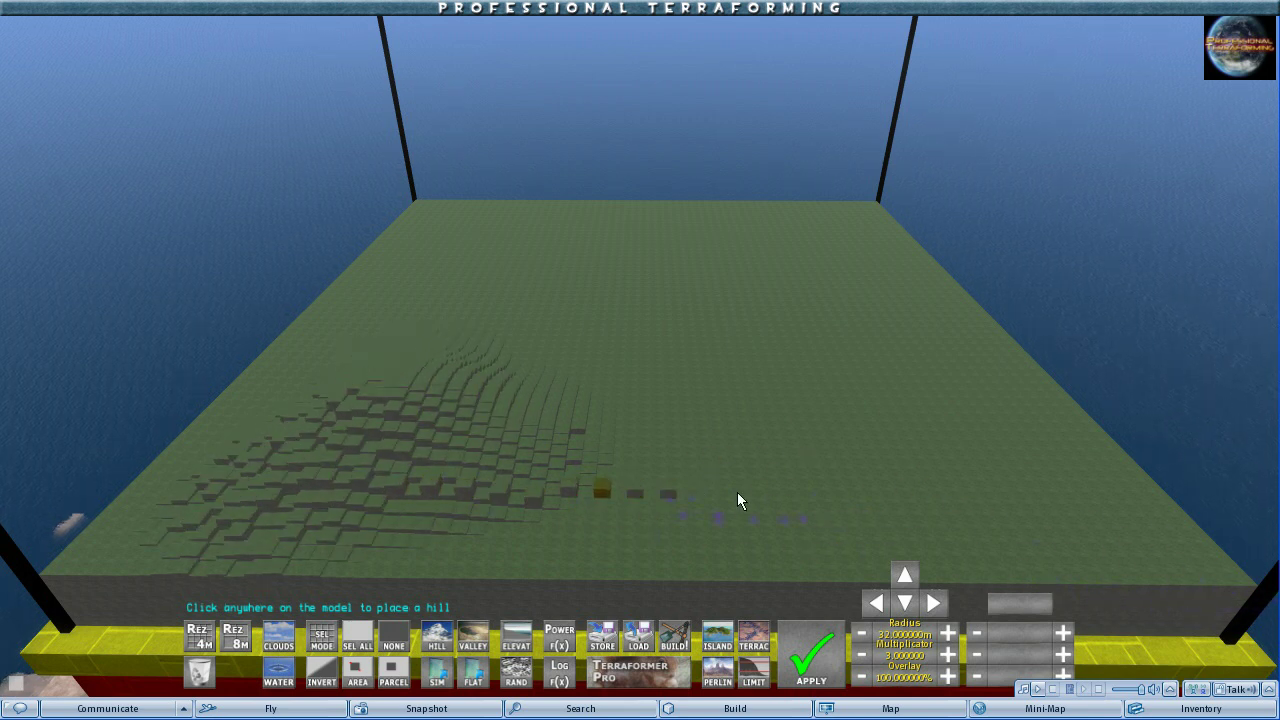
pyautogui.click(510, 242)
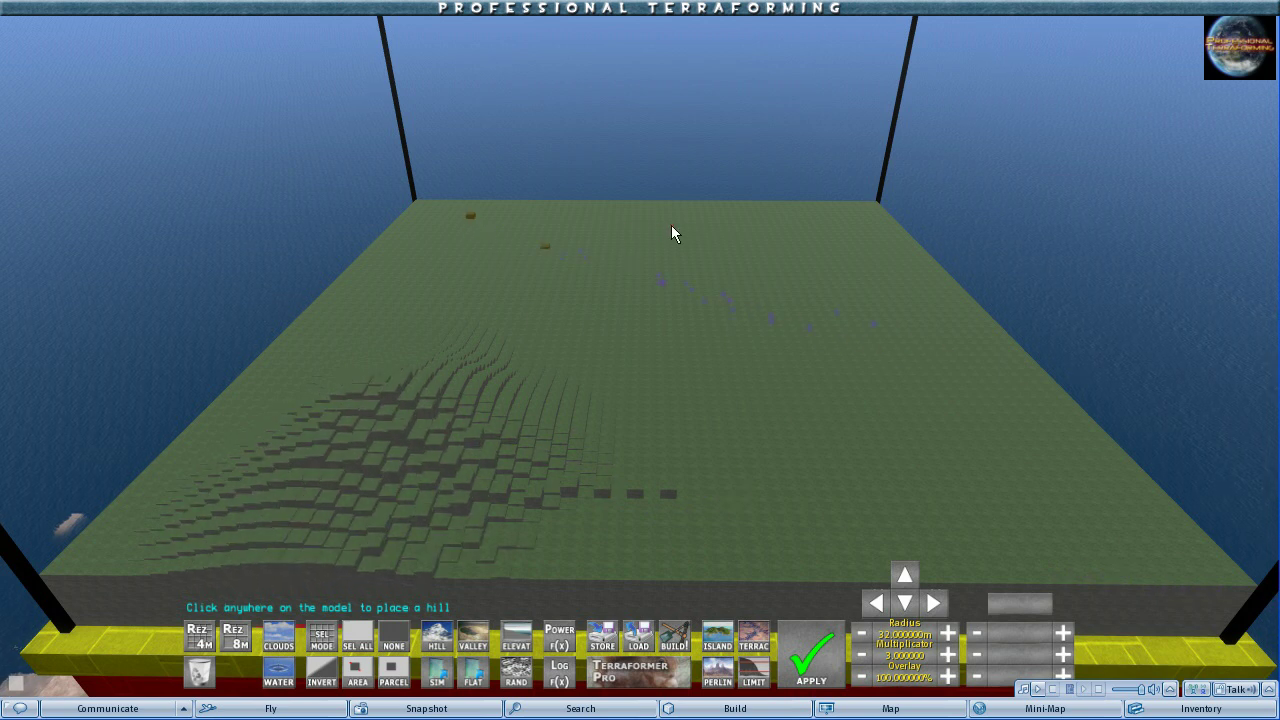
pyautogui.click(797, 293)
pyautogui.click(651, 297)
pyautogui.click(480, 279)
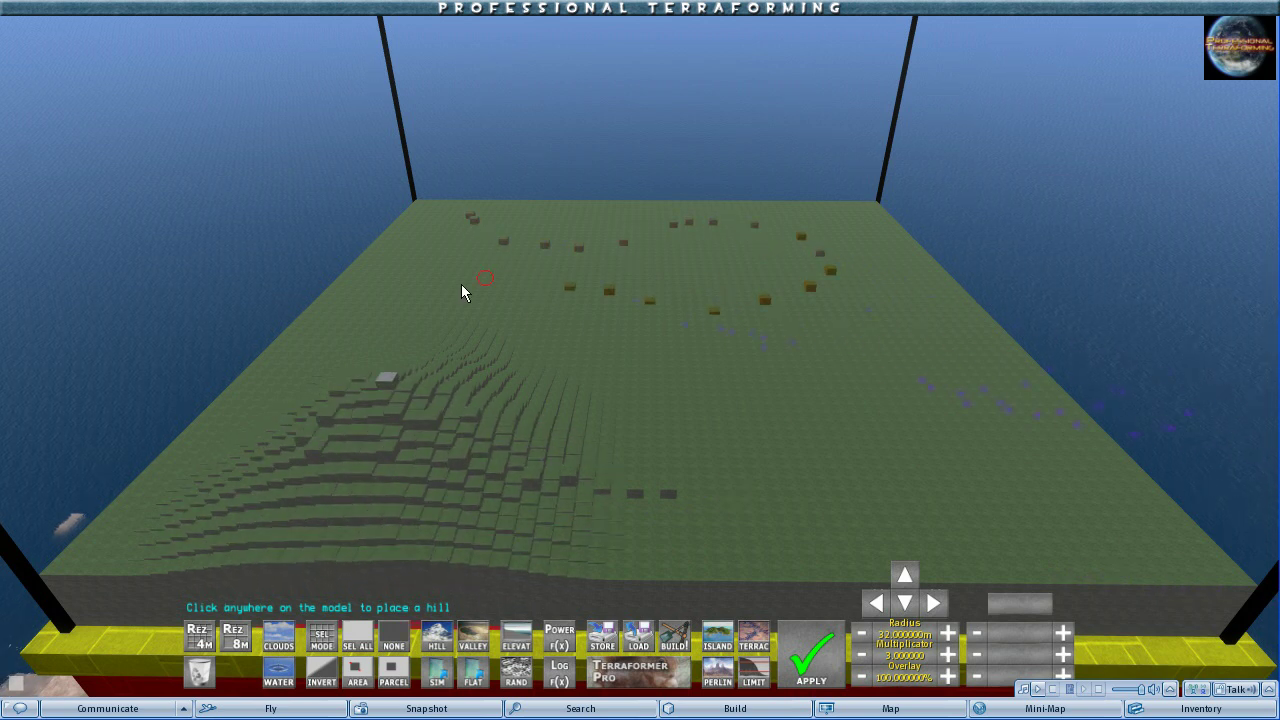
pyautogui.click(734, 381)
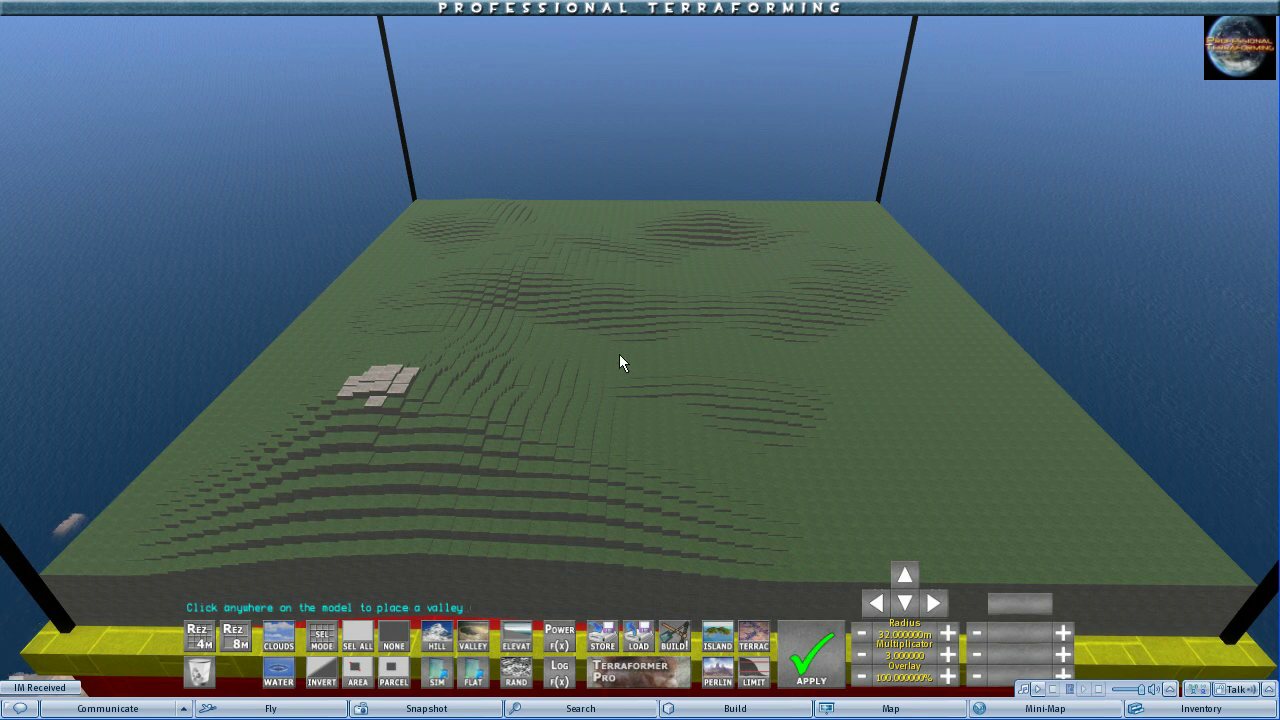
# - Carve valleys in the model's middle, toward the lower right, on the right side and near the edge
pyautogui.click(565, 331)
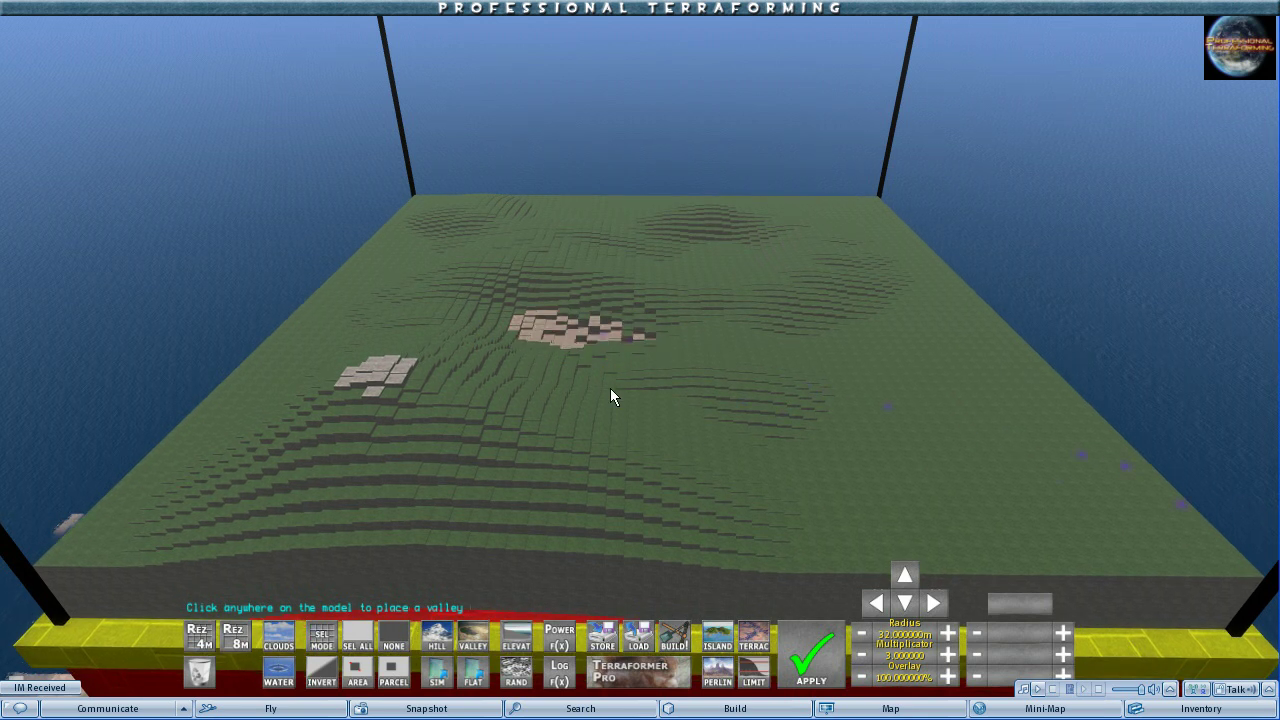
pyautogui.moveTo(613, 398); pyautogui.dragTo(772, 437)
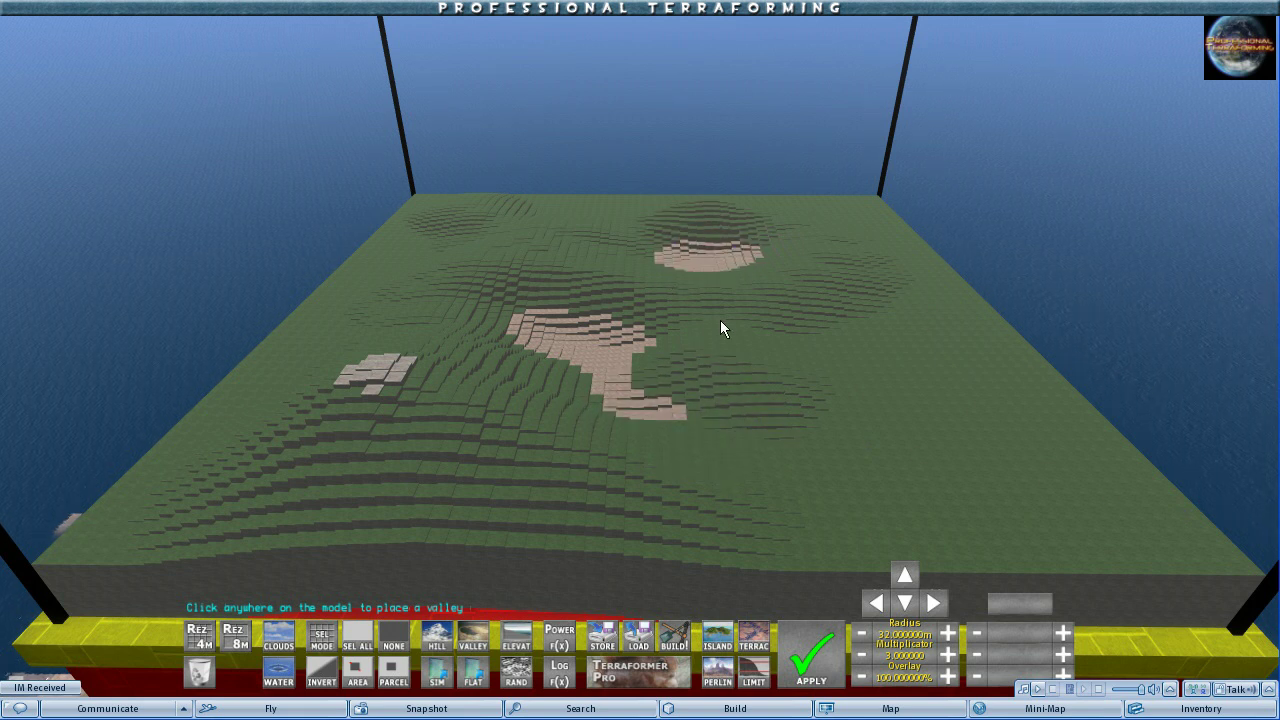
pyautogui.click(826, 347)
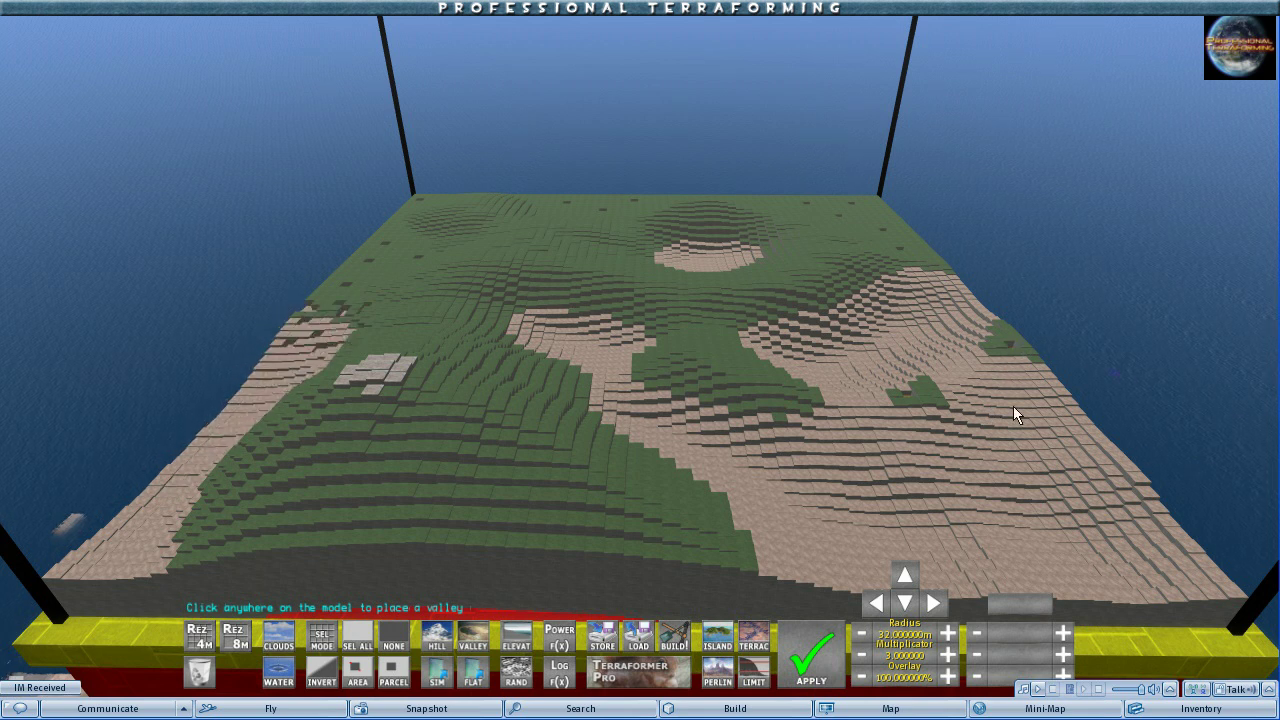
pyautogui.click(1057, 437)
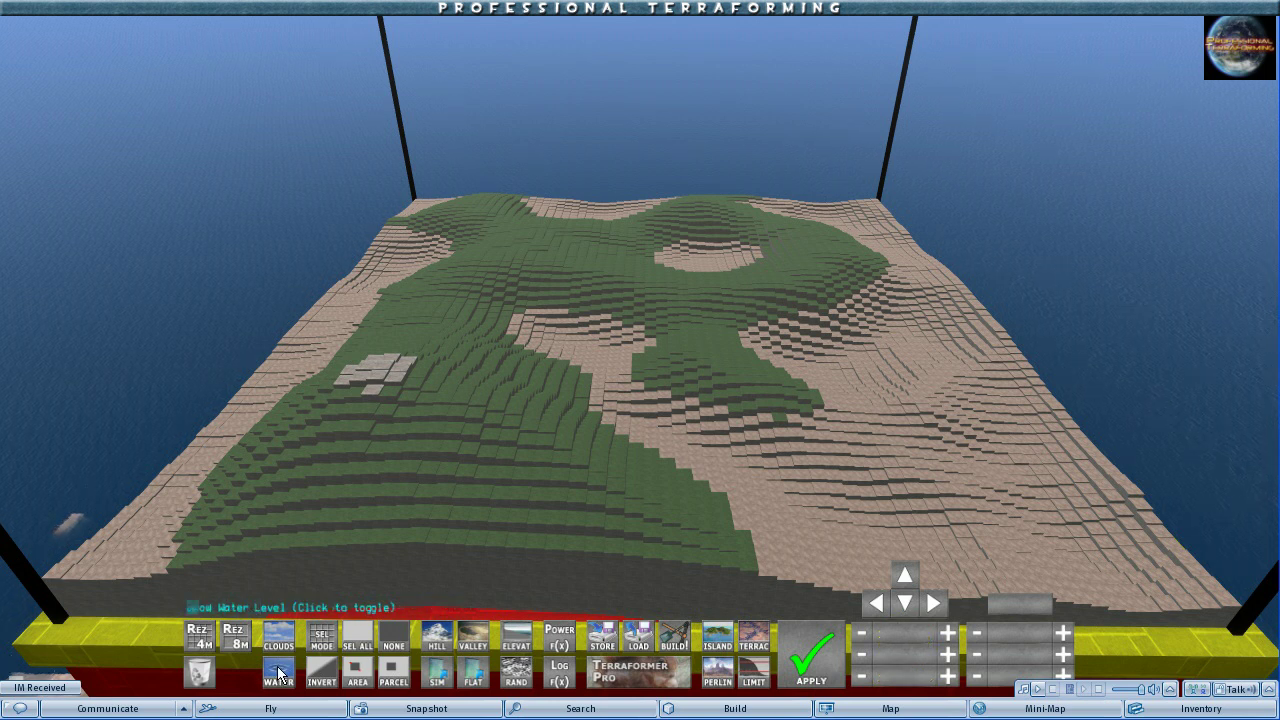
pyautogui.click(810, 643)
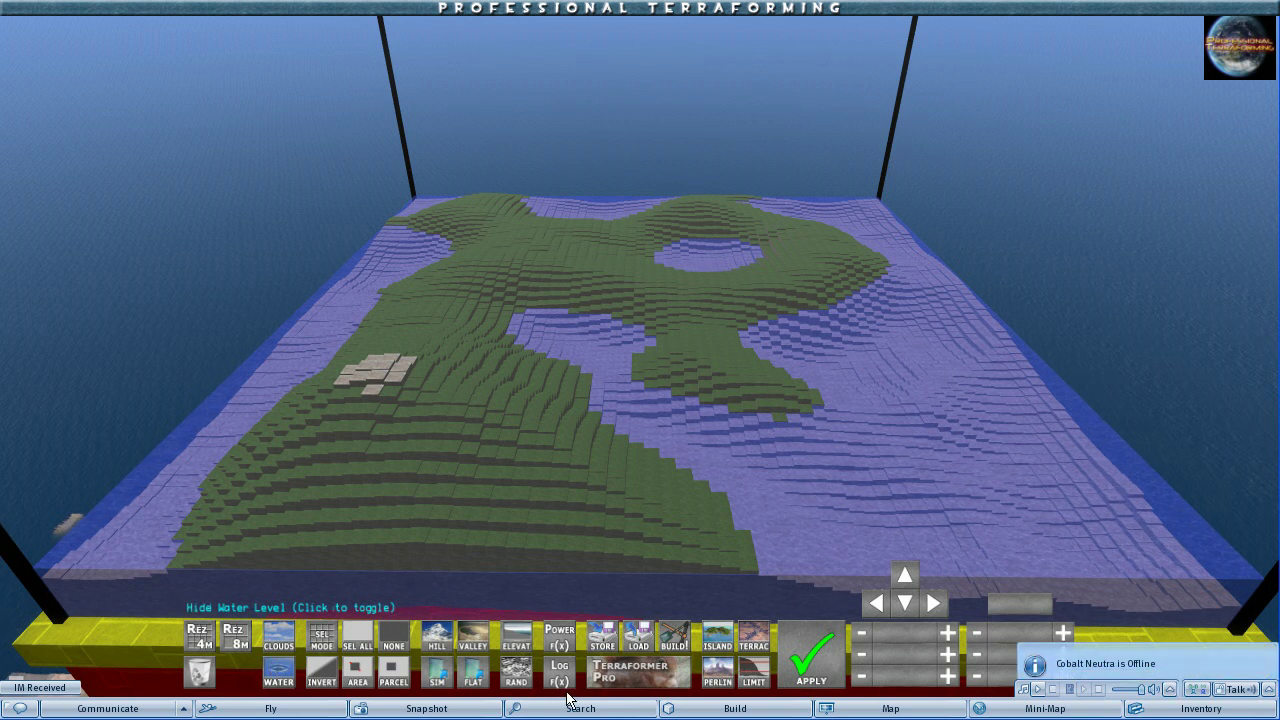
pyautogui.click(822, 653)
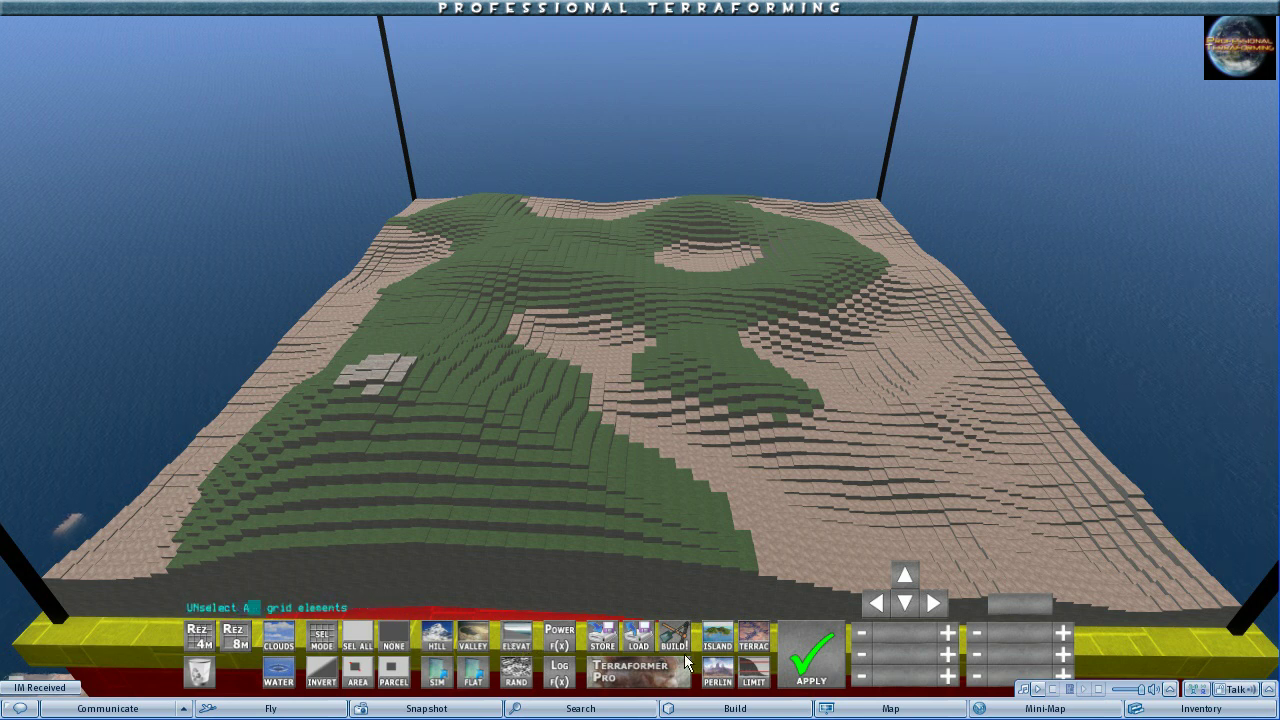
# - Clear the selection, select the current parcel's half, and set APPLY to selection only
pyautogui.click(796, 650)
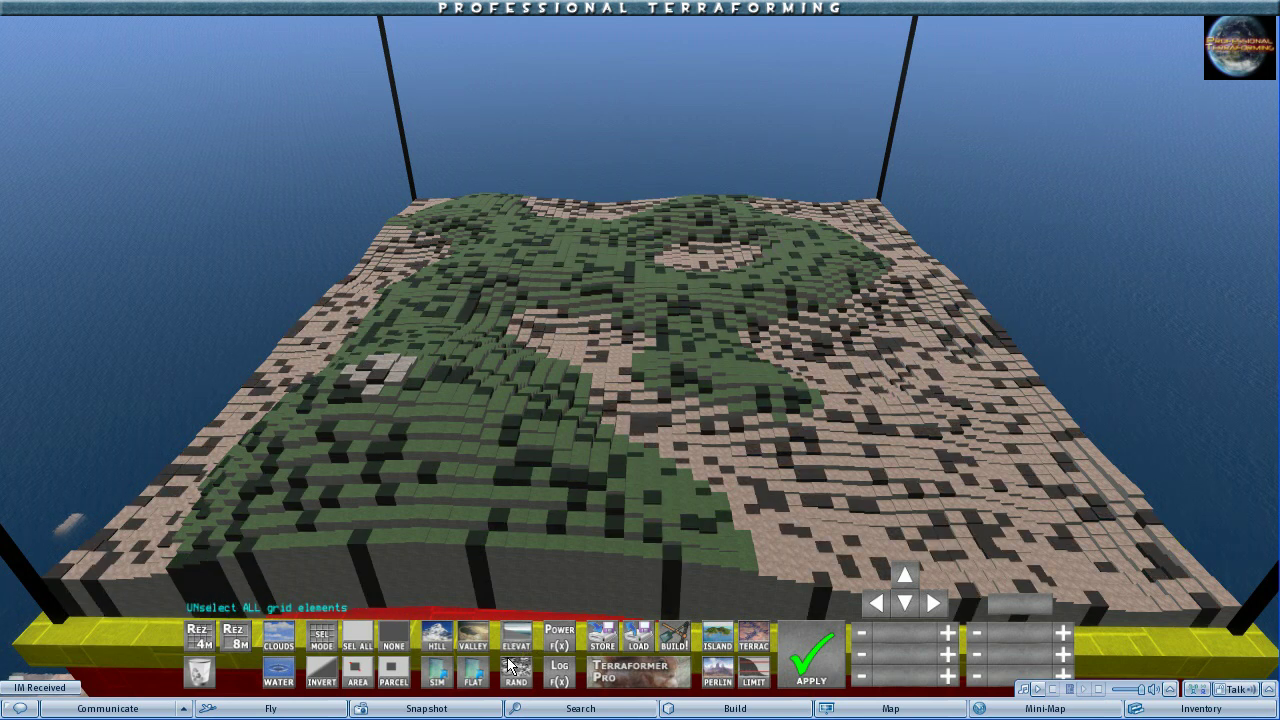
pyautogui.click(391, 678)
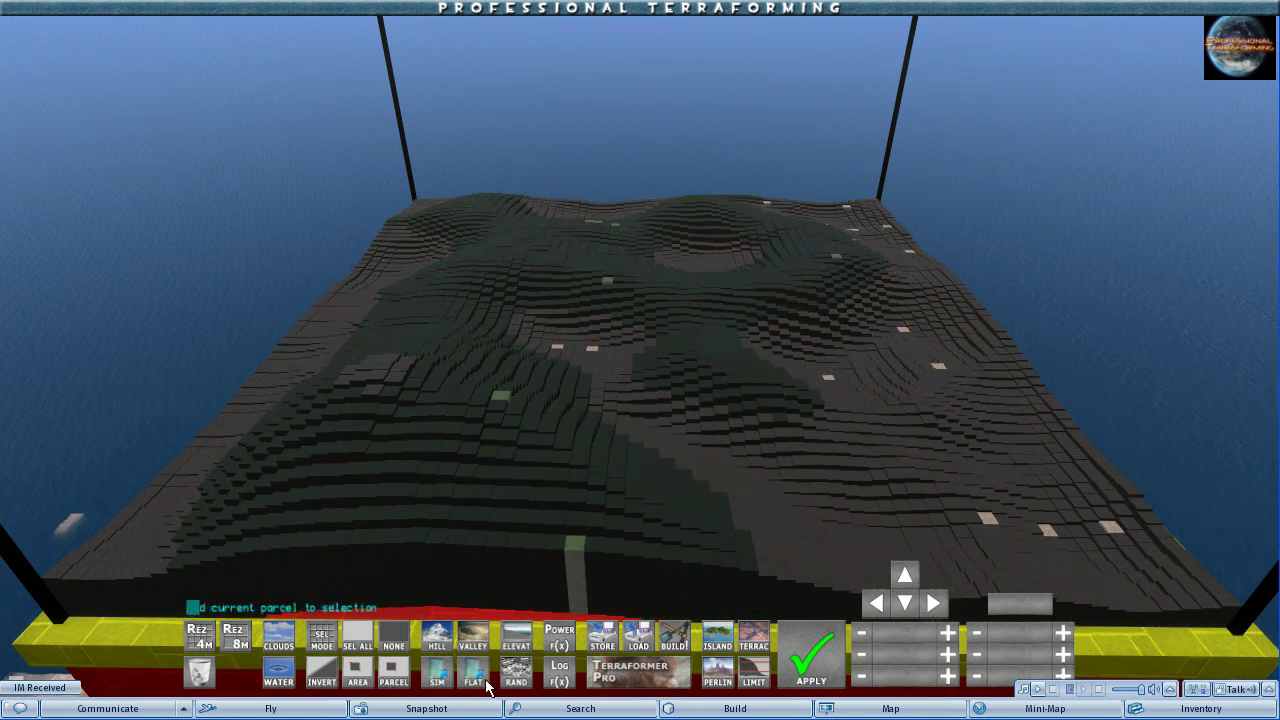
pyautogui.click(802, 670)
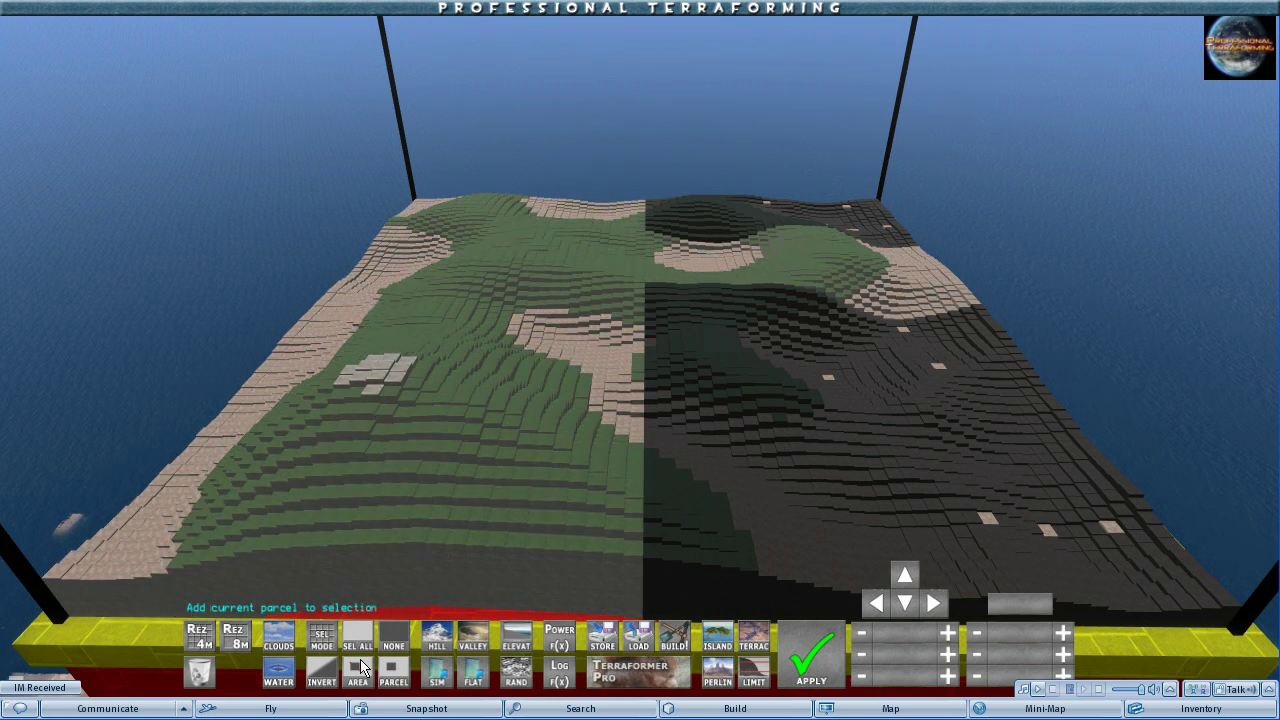
pyautogui.click(324, 640)
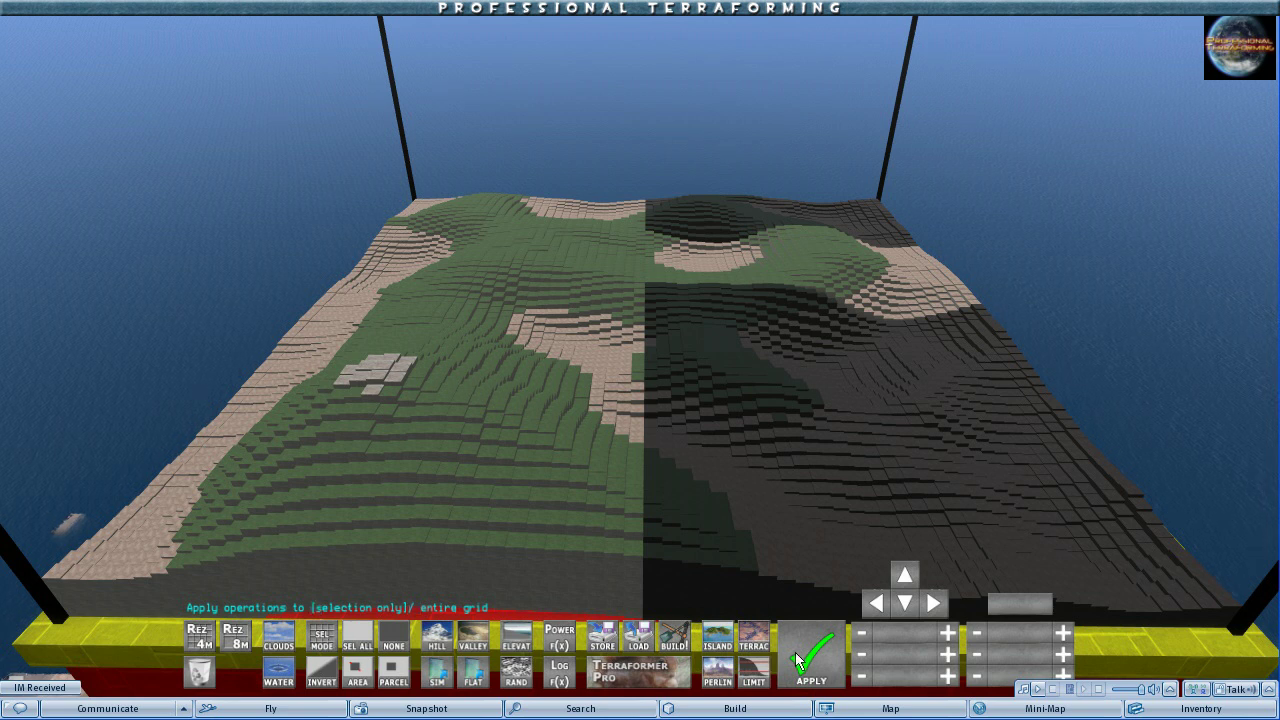
# - Apply a -7.5 m elevation change to sink the left white-topped hill
pyautogui.click(510, 636)
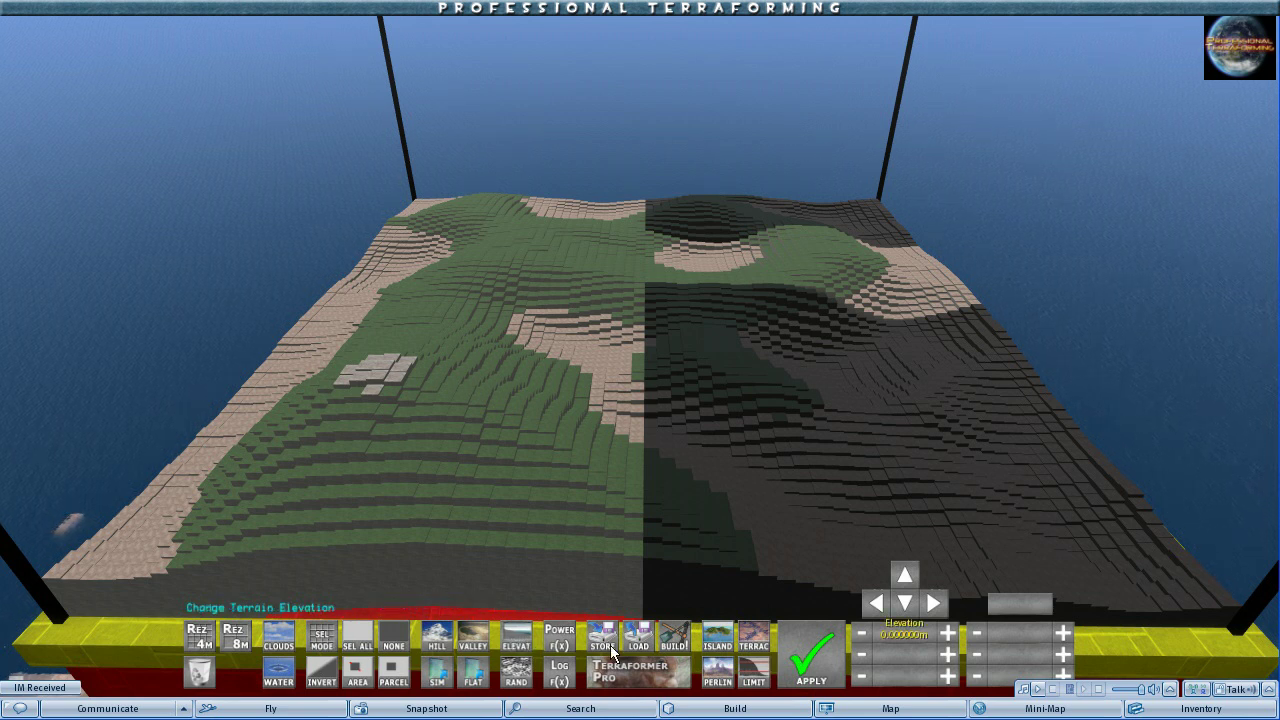
pyautogui.click(946, 633)
pyautogui.click(946, 633)
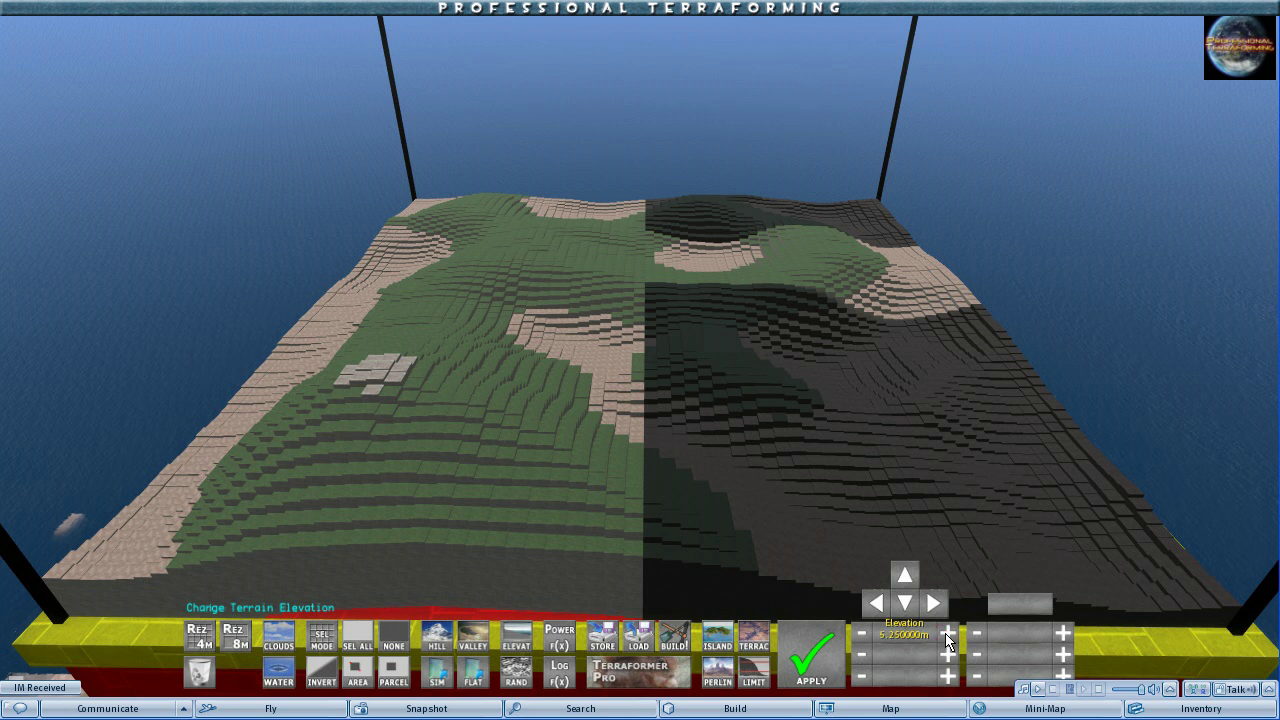
pyautogui.click(859, 636)
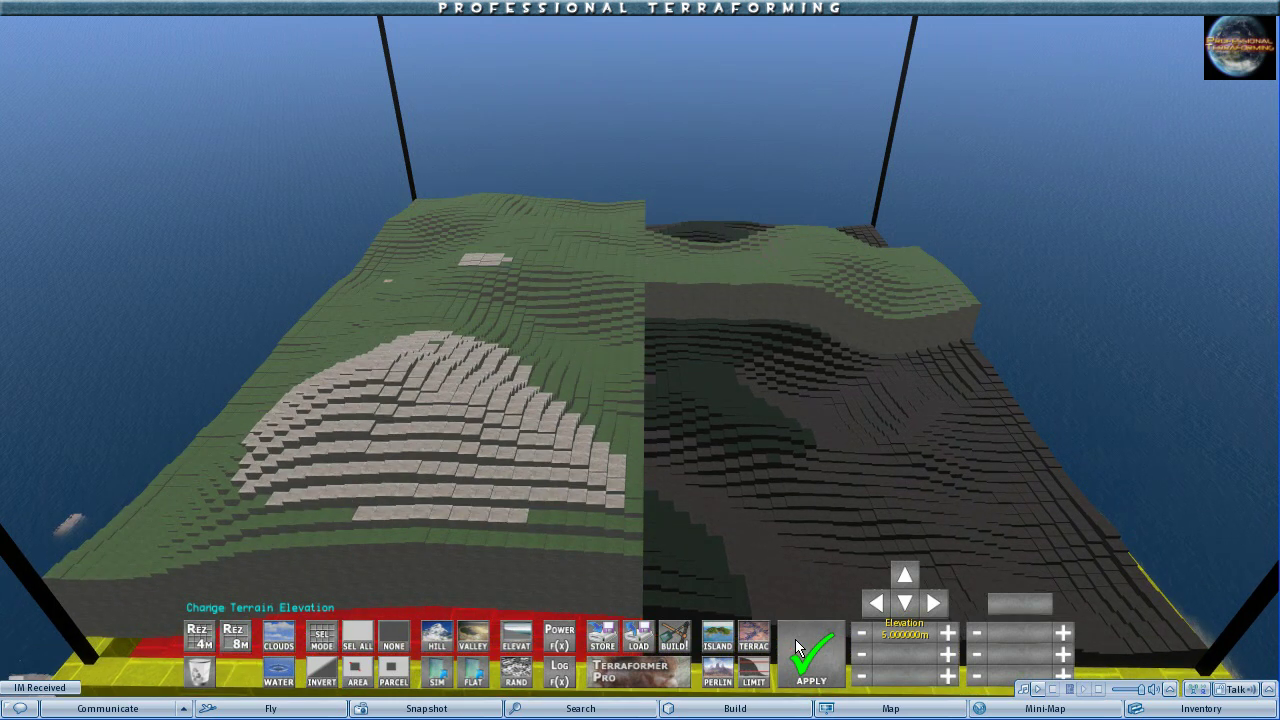
pyautogui.click(862, 634)
pyautogui.click(862, 634)
pyautogui.click(862, 635)
pyautogui.click(862, 634)
pyautogui.click(862, 634)
pyautogui.click(862, 634)
pyautogui.click(862, 634)
pyautogui.click(806, 648)
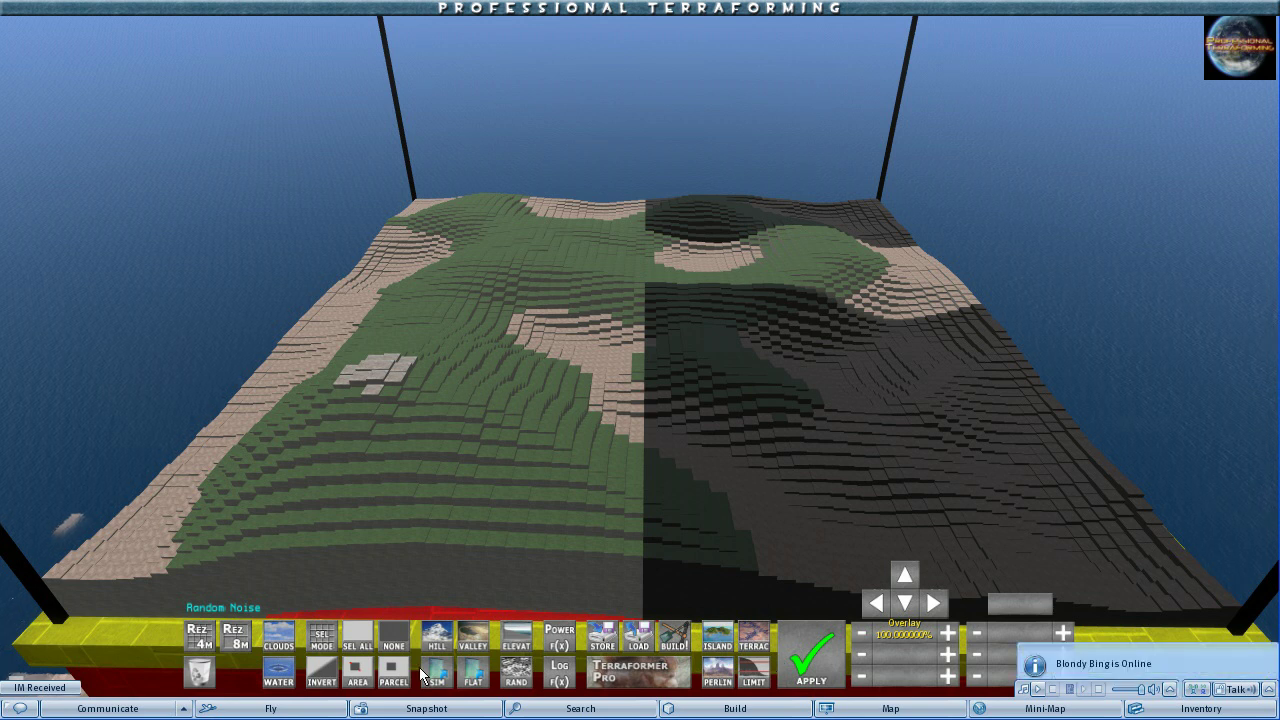
# - Select the whole terrain grid and flatten it to one level plane at 20 m
pyautogui.click(362, 632)
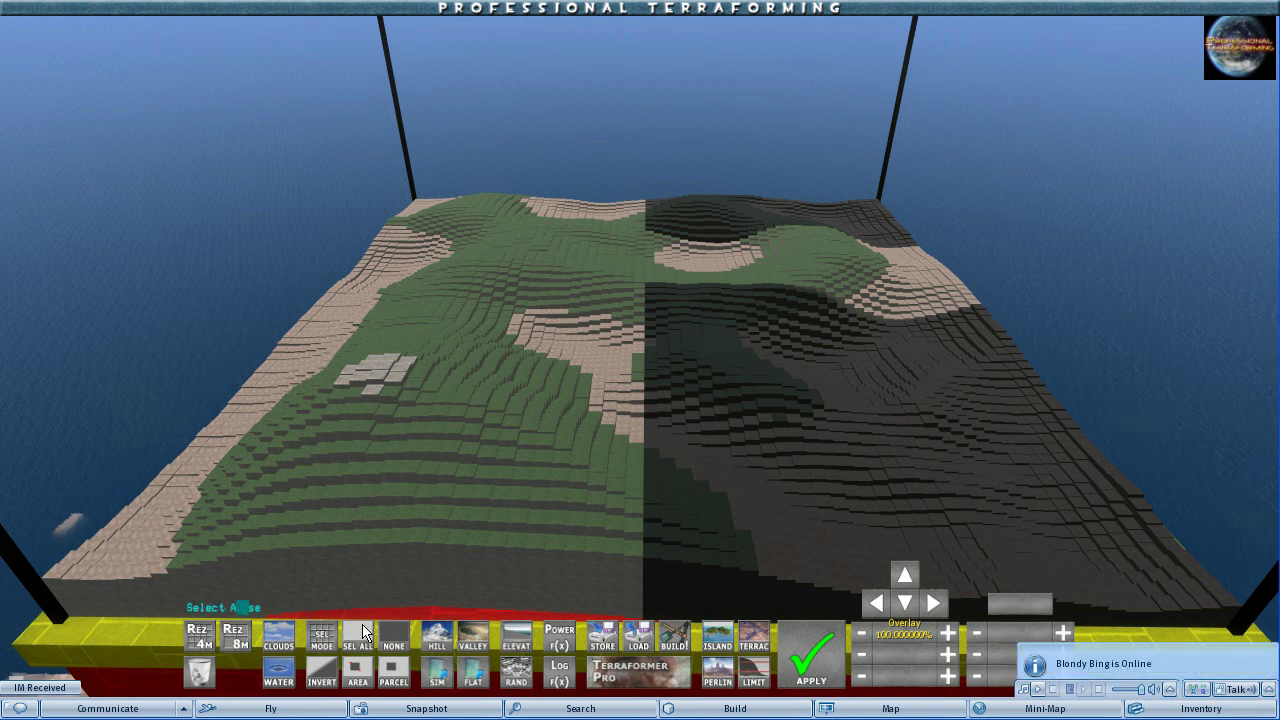
pyautogui.click(795, 656)
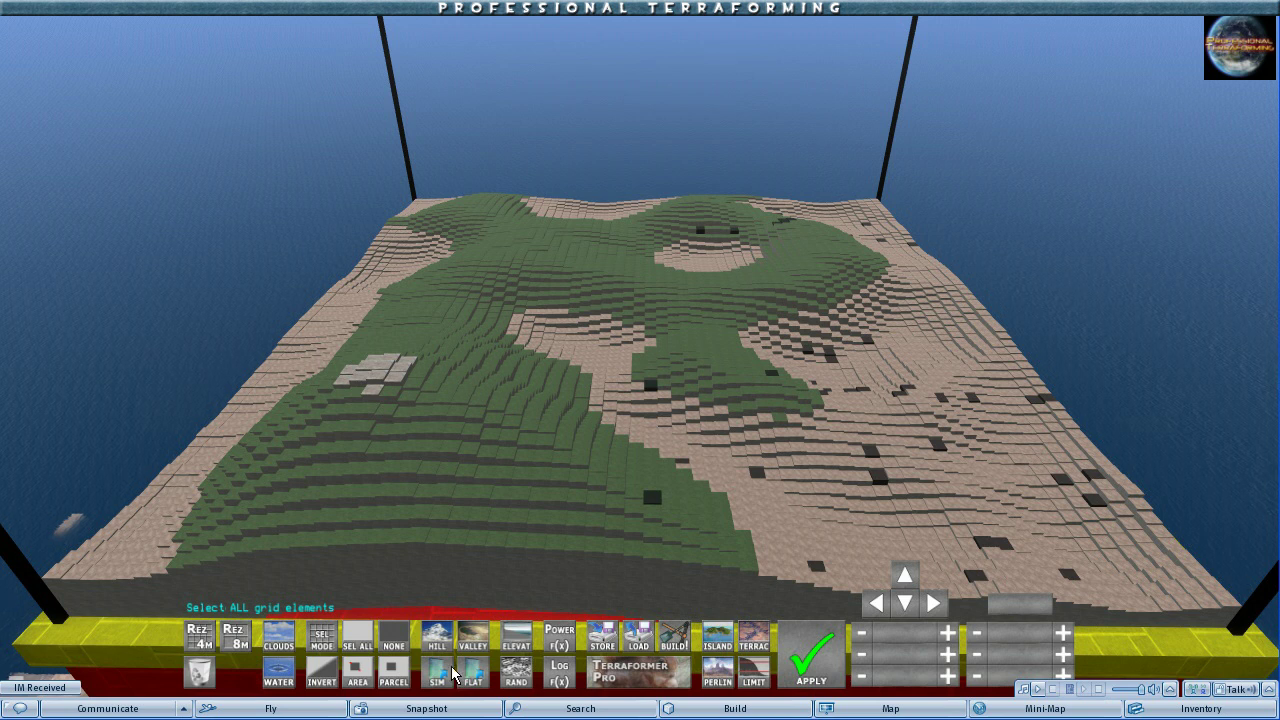
pyautogui.click(508, 672)
pyautogui.click(798, 653)
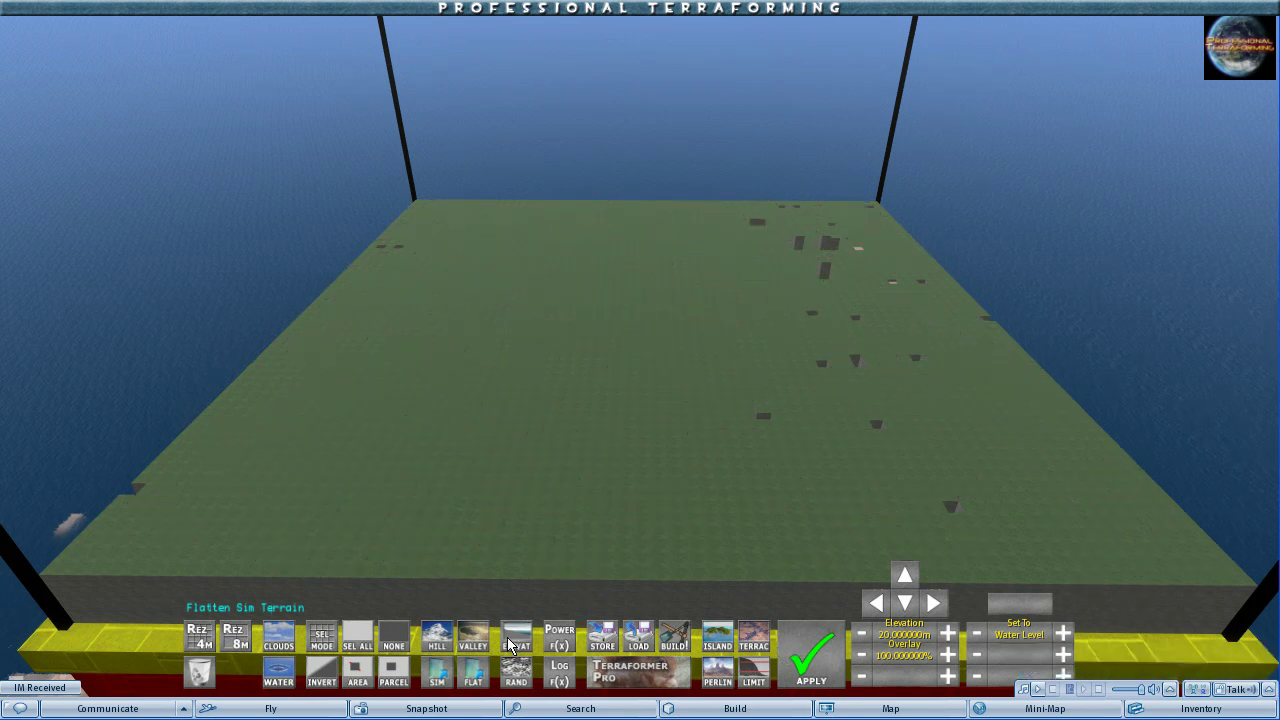
# - Apply random noise to the flat terrain, then apply again for a fresh pattern
pyautogui.click(512, 670)
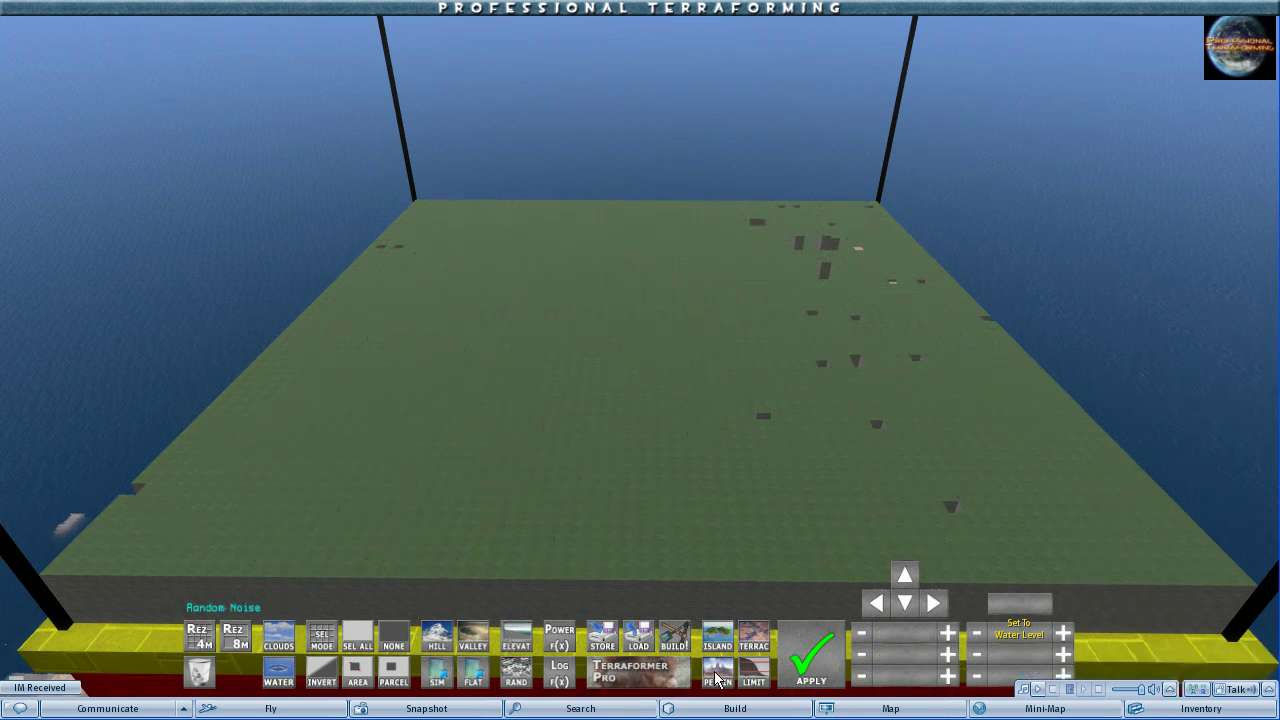
pyautogui.click(796, 660)
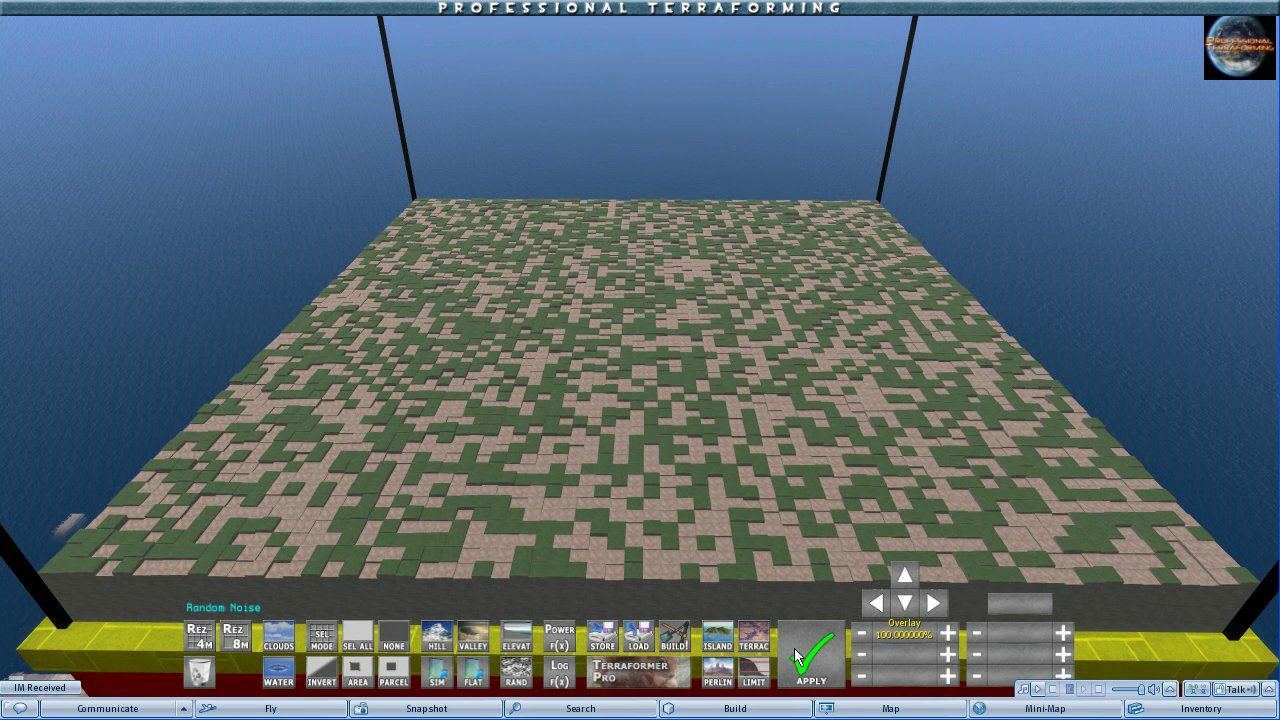
pyautogui.click(796, 657)
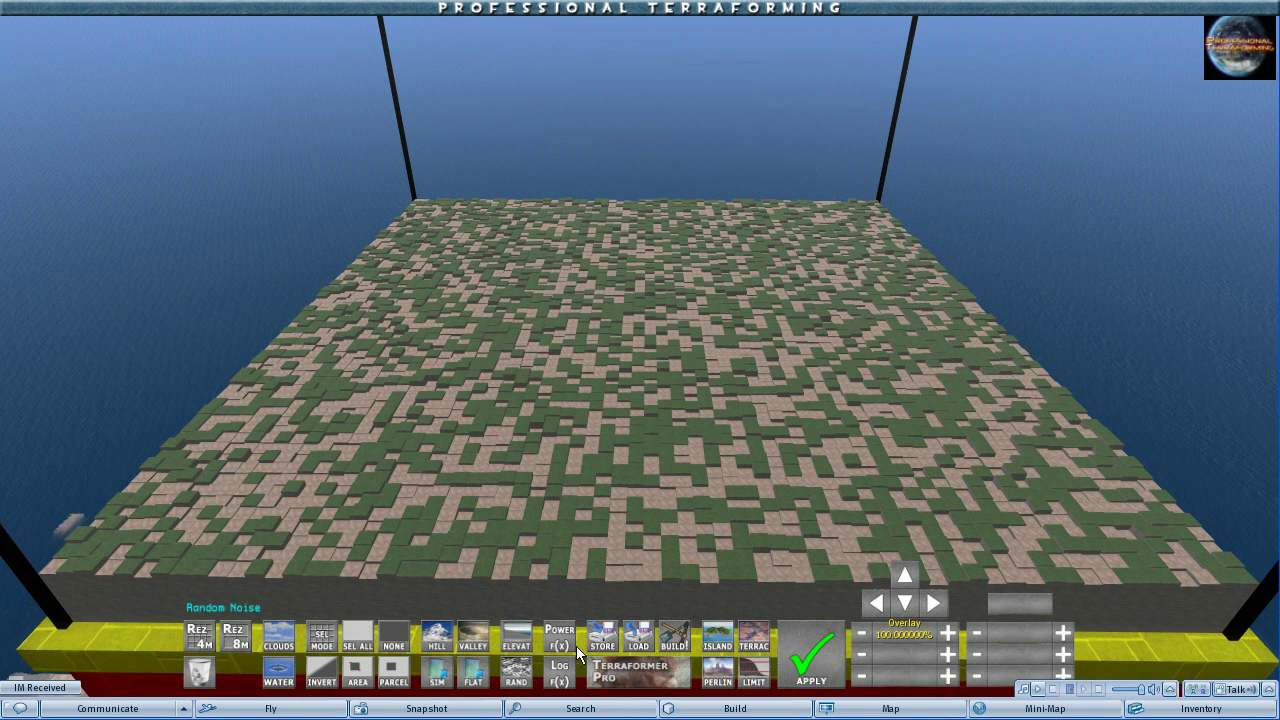
# - Generate Perlin-noise terrain (octaves 1, persistence 0.25, zoom 6), then select Power f(x)
pyautogui.click(715, 675)
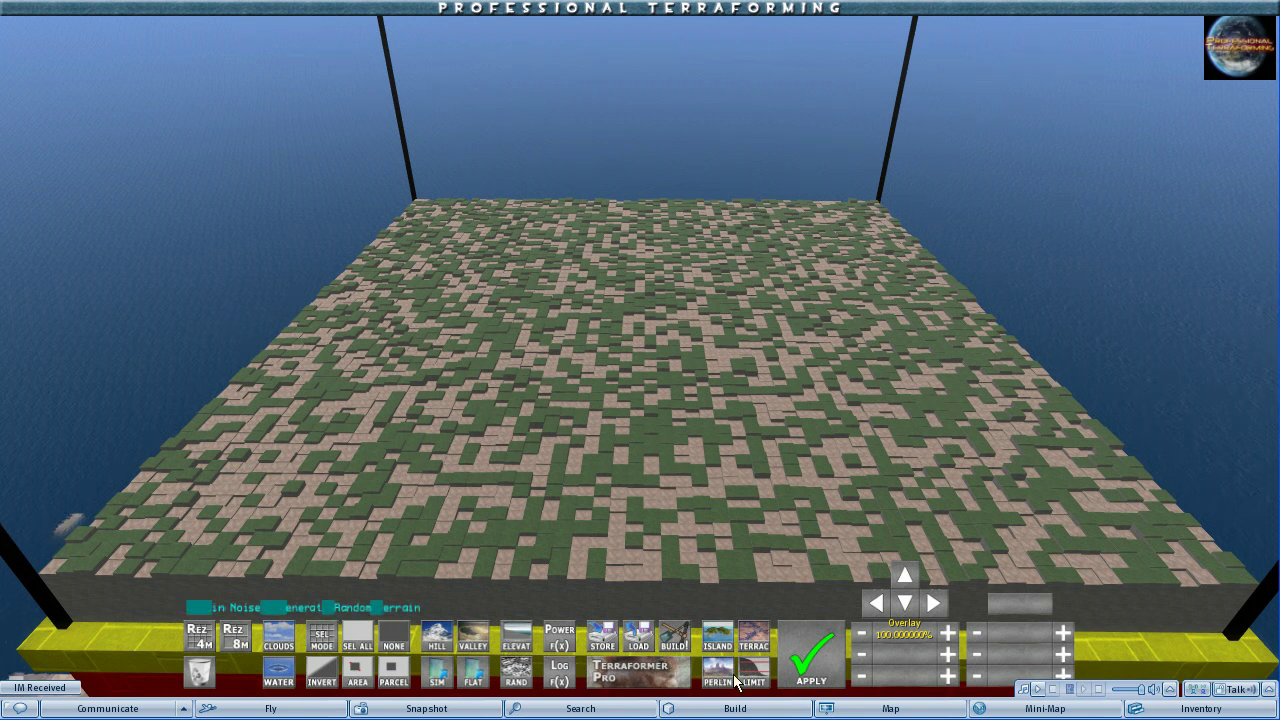
pyautogui.click(805, 678)
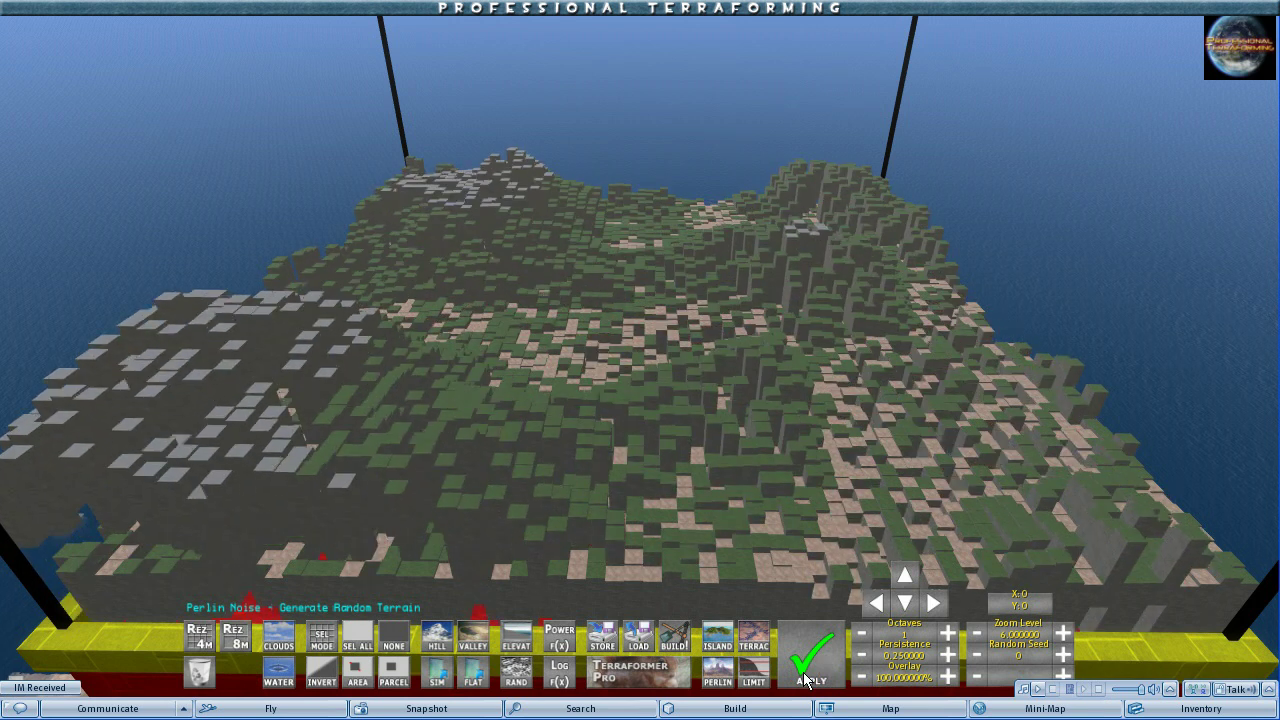
pyautogui.click(562, 640)
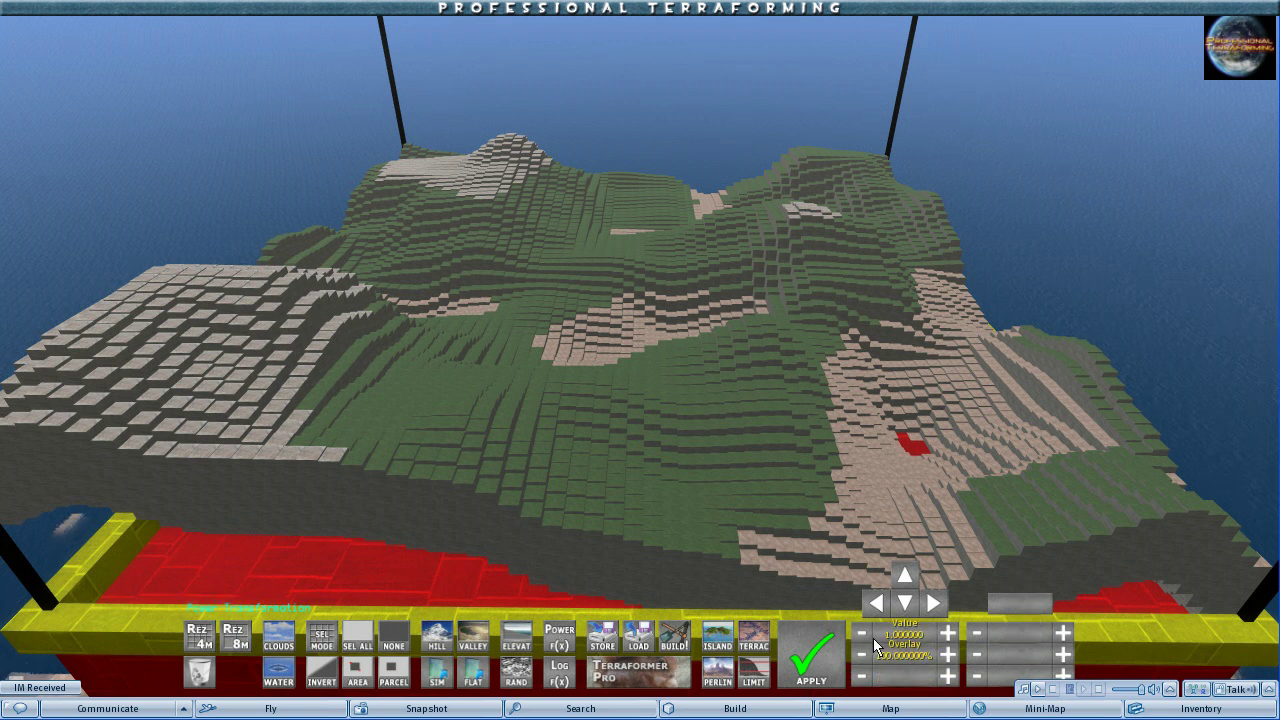
# - Apply a 1.15 power transformation, then a 0.85 power transformation
pyautogui.click(946, 632)
pyautogui.click(810, 650)
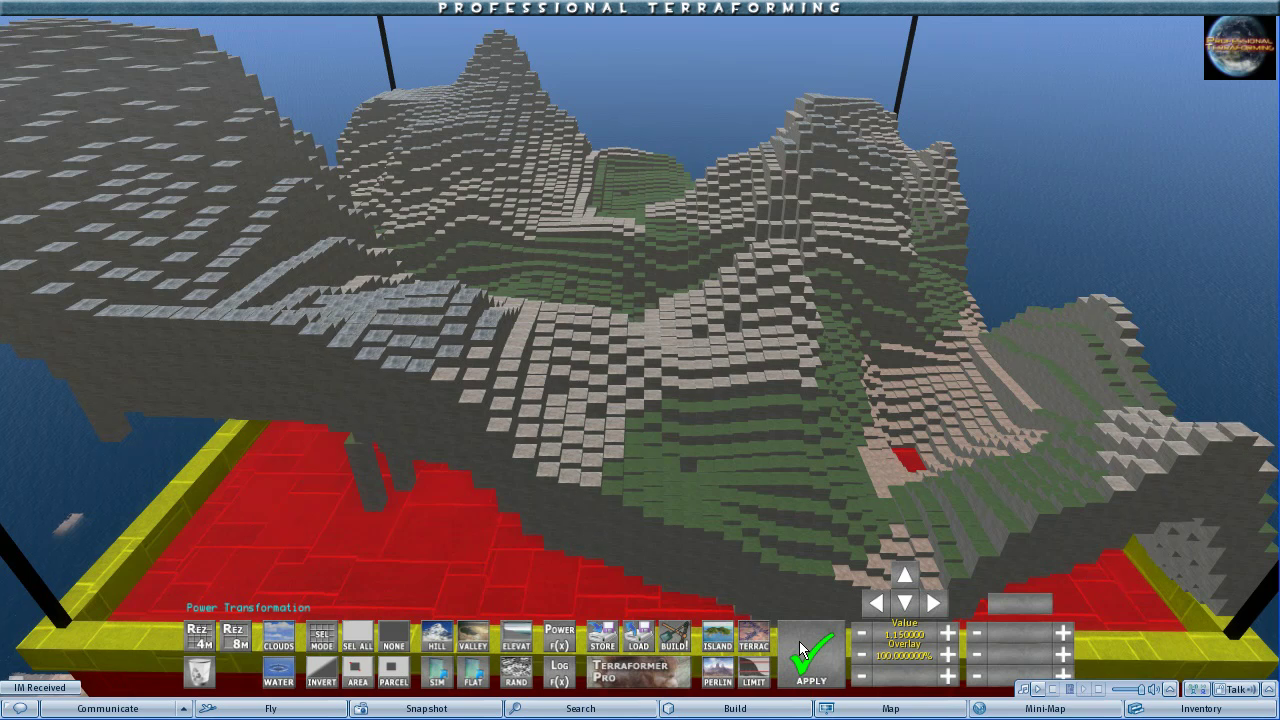
pyautogui.click(857, 637)
pyautogui.click(857, 637)
pyautogui.click(857, 637)
pyautogui.click(815, 657)
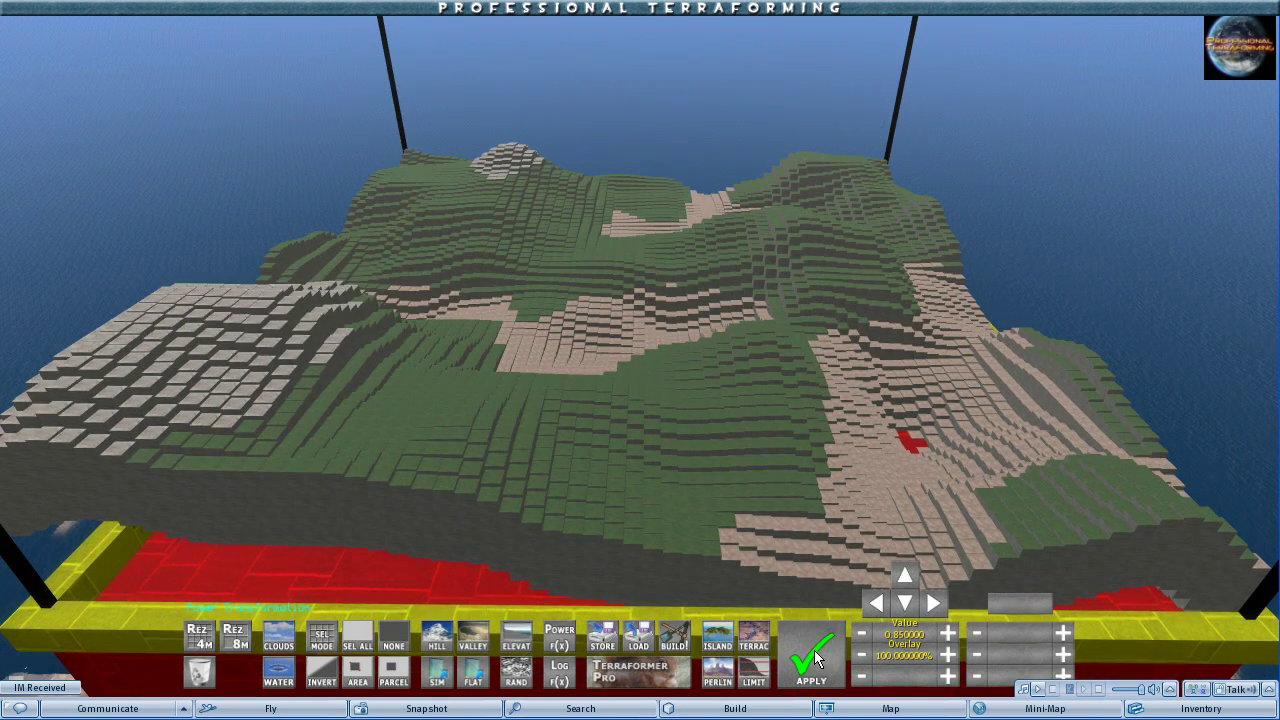
# - Apply logarithmic transforms with values 11 and 9, then regenerate Perlin-noise terrain
pyautogui.click(559, 675)
pyautogui.click(800, 652)
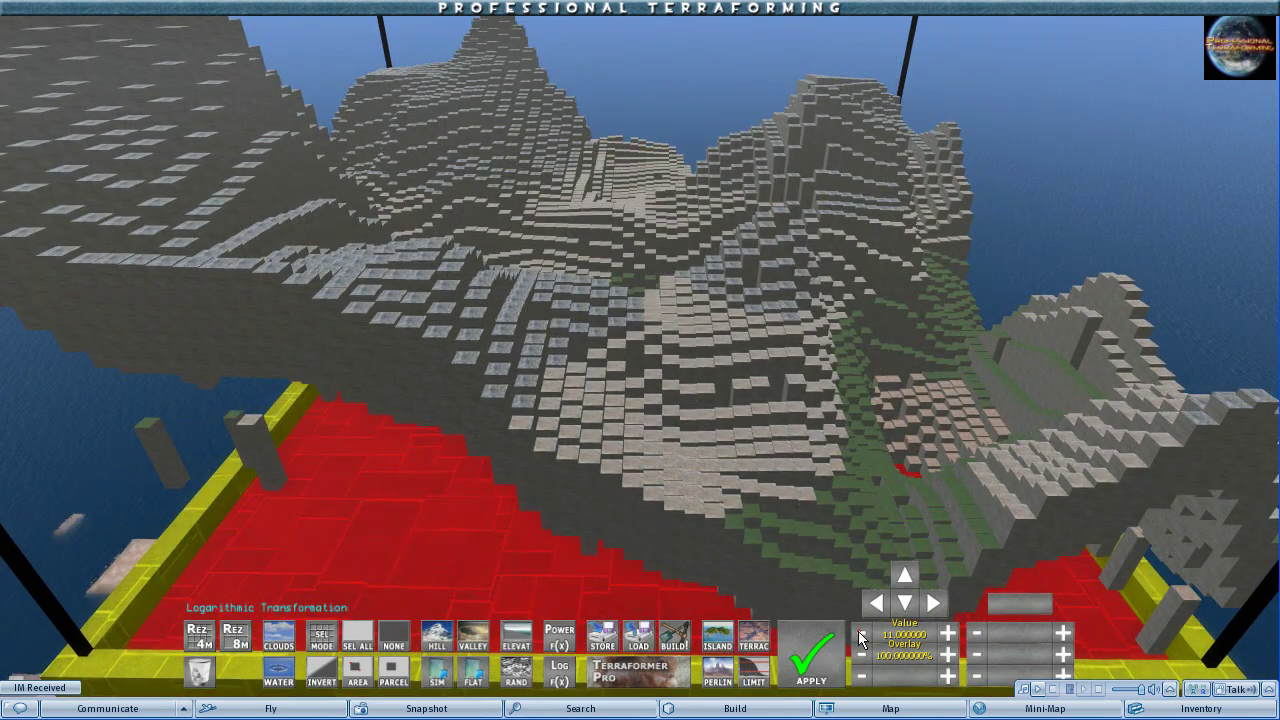
pyautogui.click(859, 632)
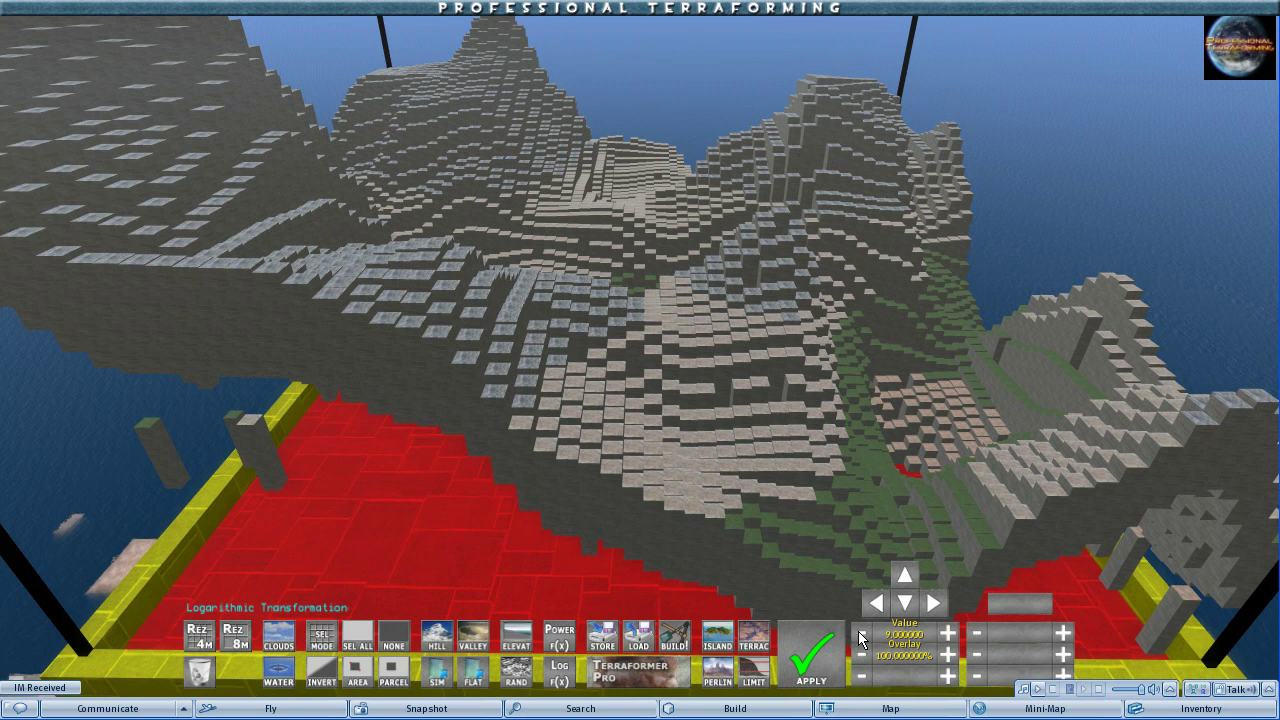
pyautogui.click(805, 653)
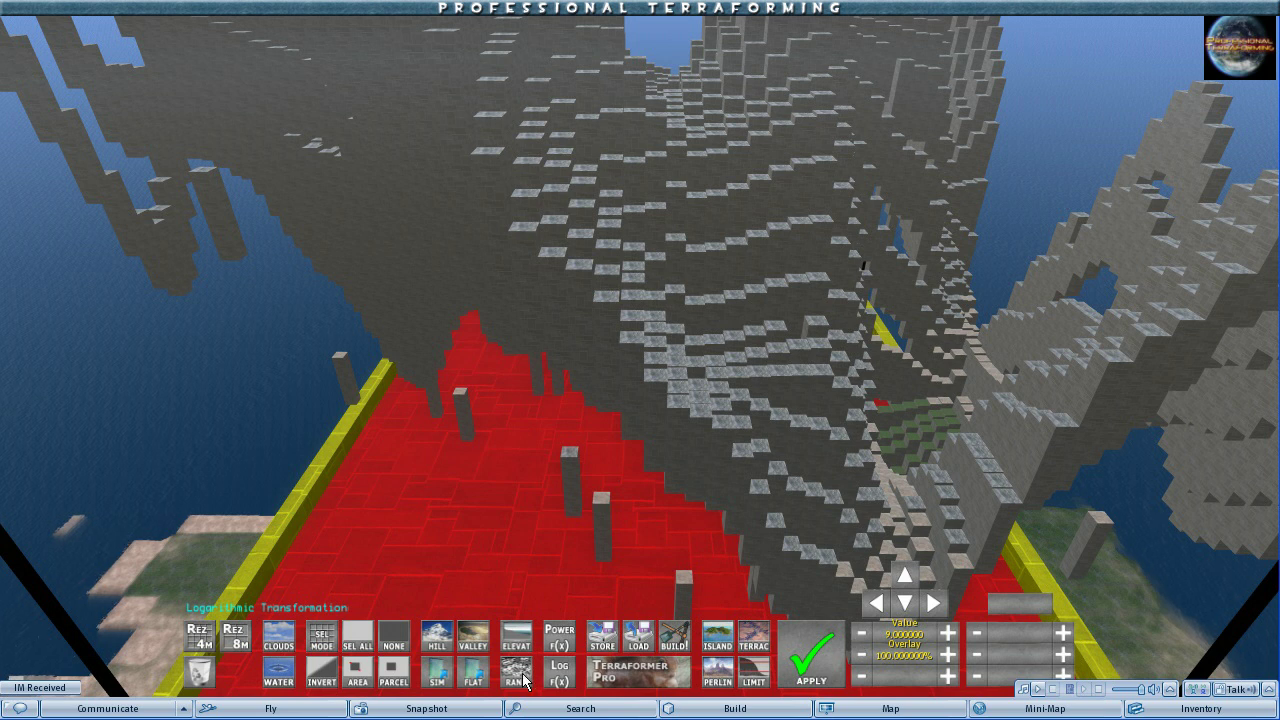
pyautogui.click(710, 677)
pyautogui.click(826, 658)
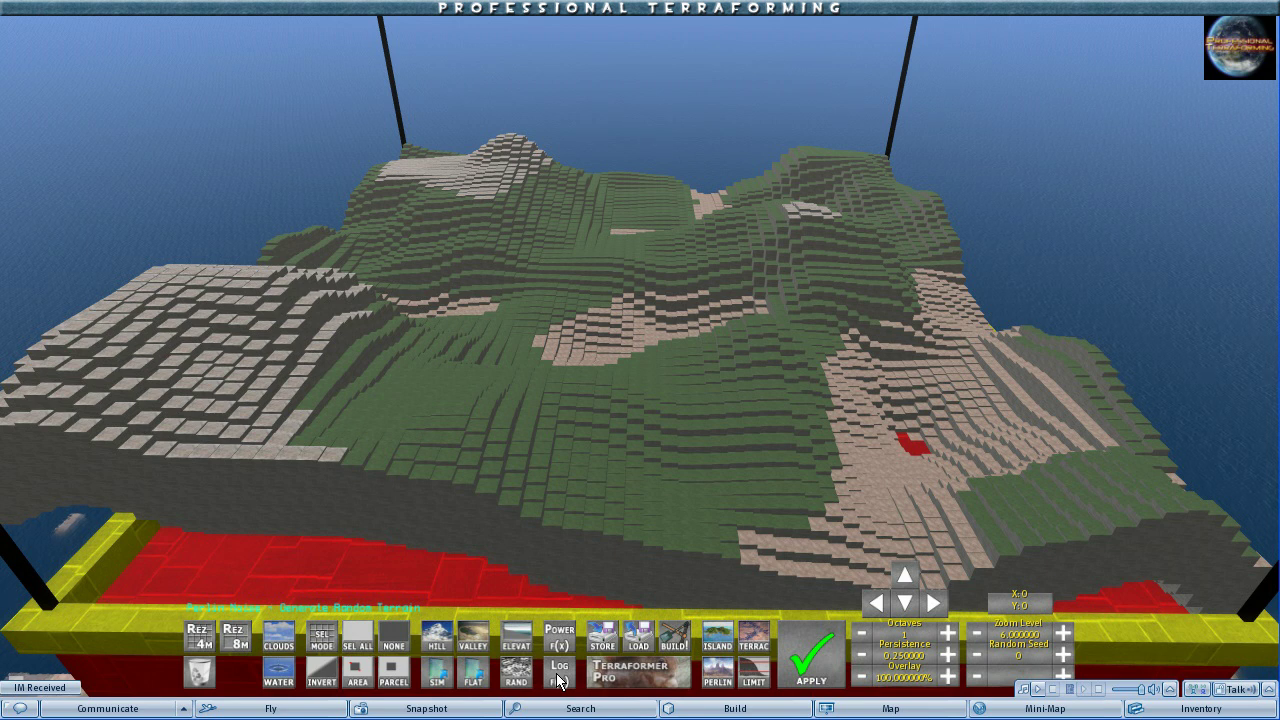
# - Load the sim's current height data into the terrain model via SIM with Load Current Height Data
pyautogui.click(435, 676)
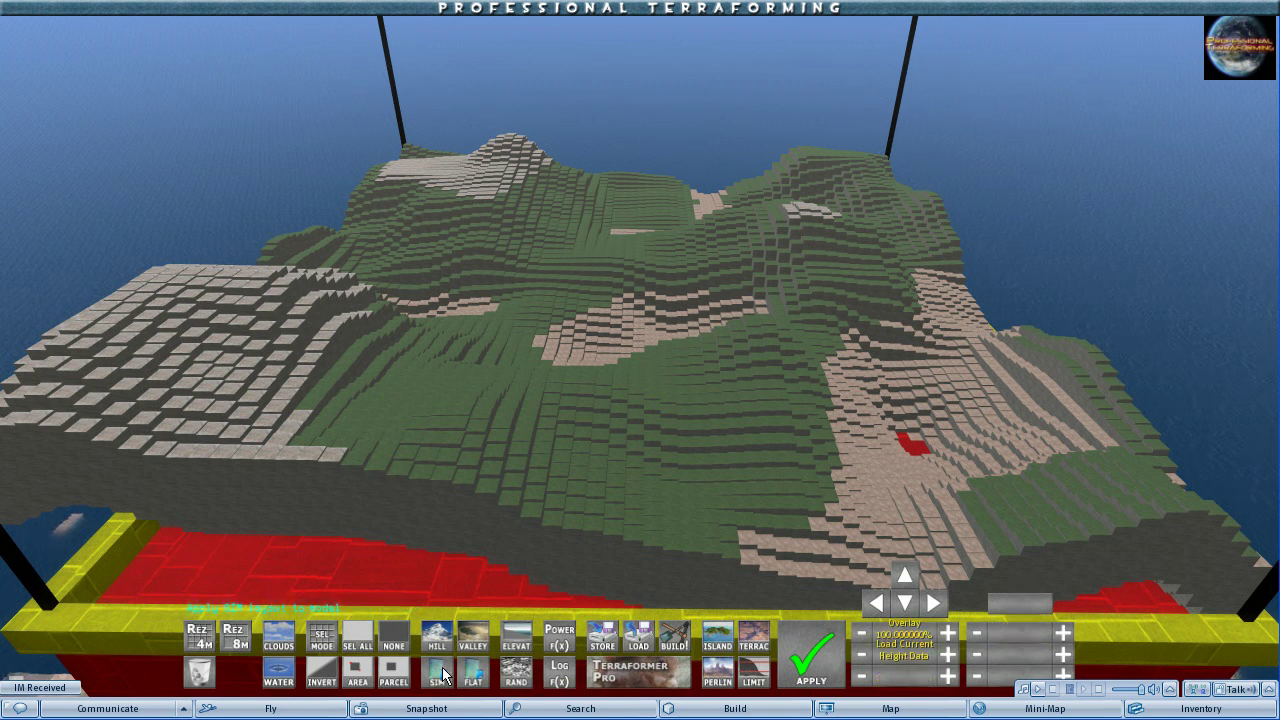
pyautogui.click(943, 657)
pyautogui.click(944, 657)
pyautogui.click(806, 665)
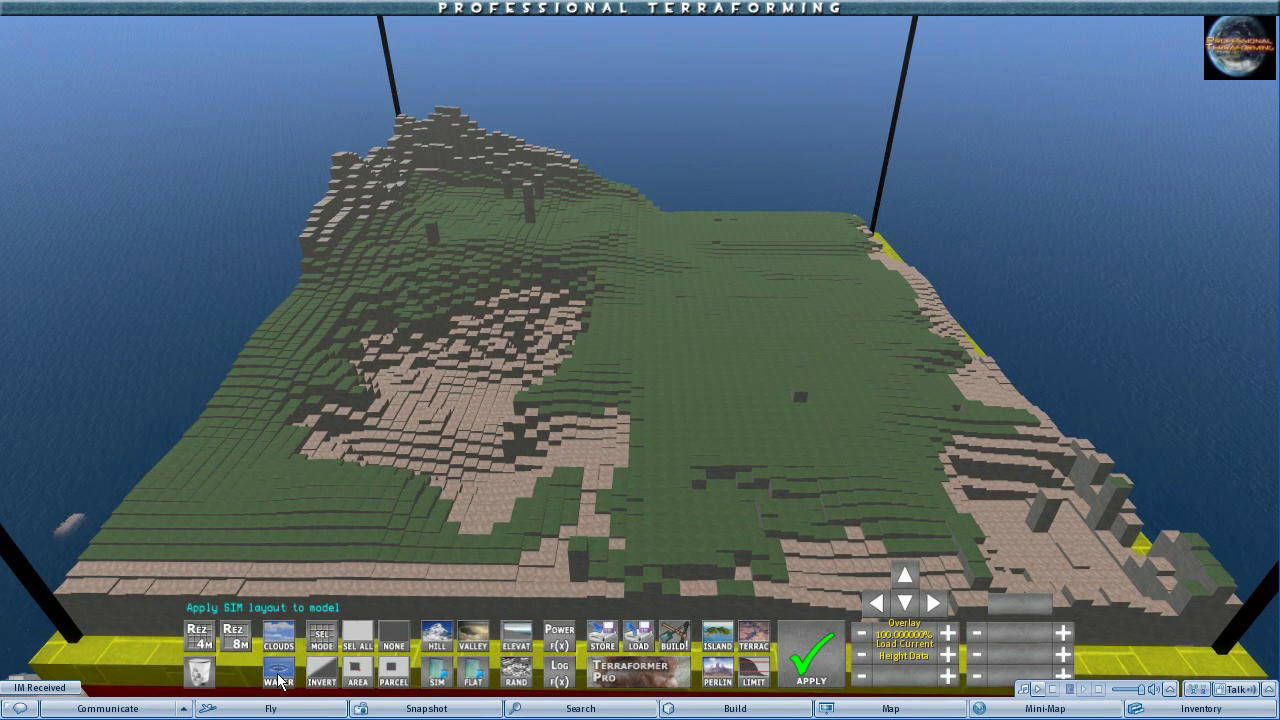
pyautogui.click(796, 657)
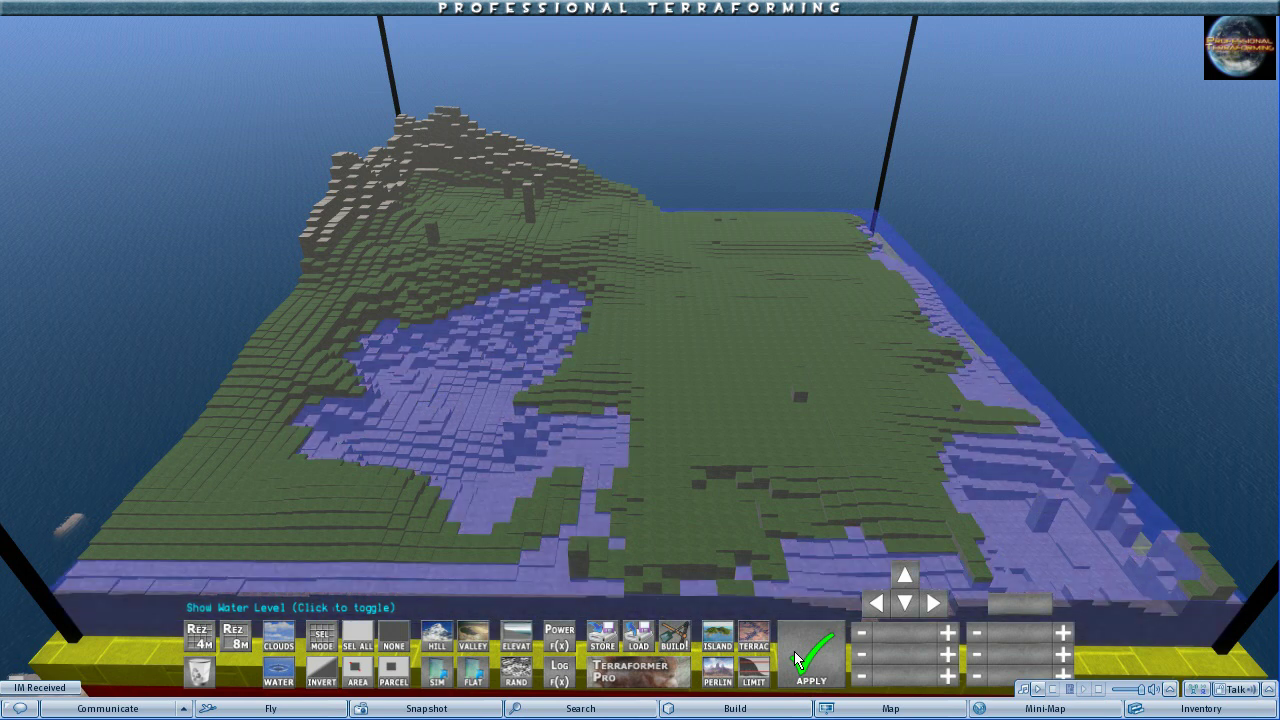
pyautogui.click(286, 669)
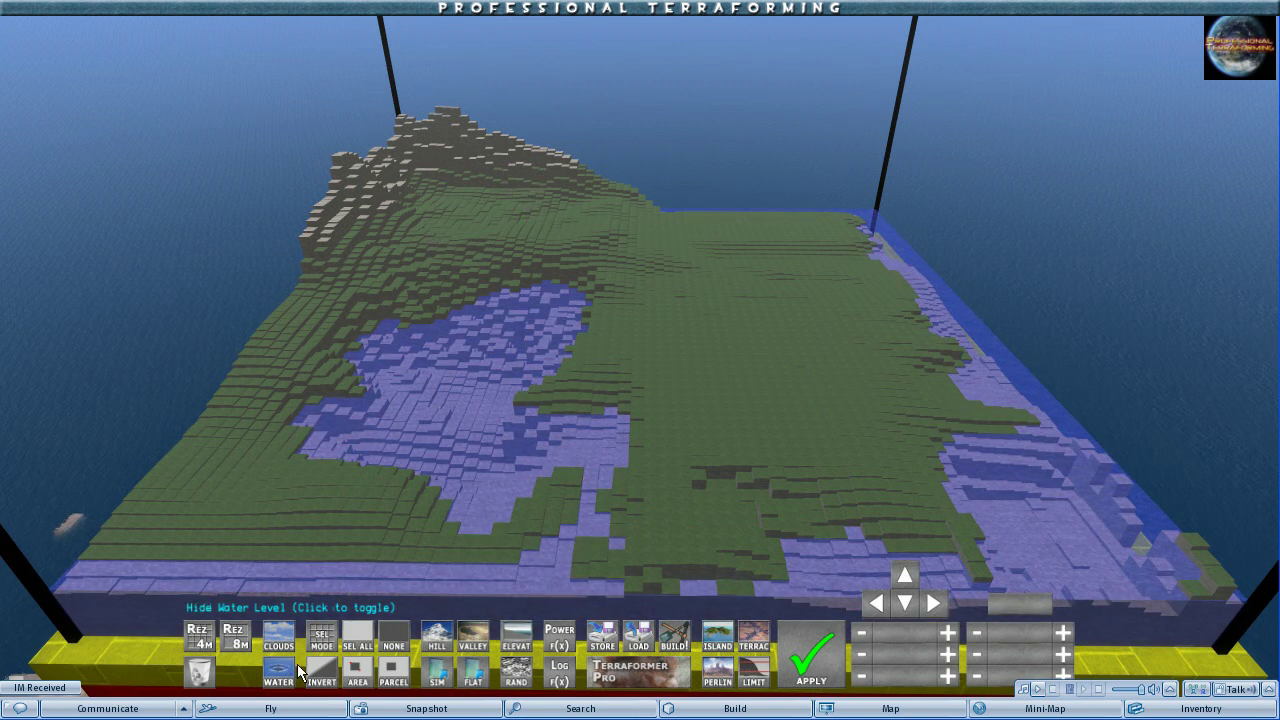
pyautogui.click(828, 660)
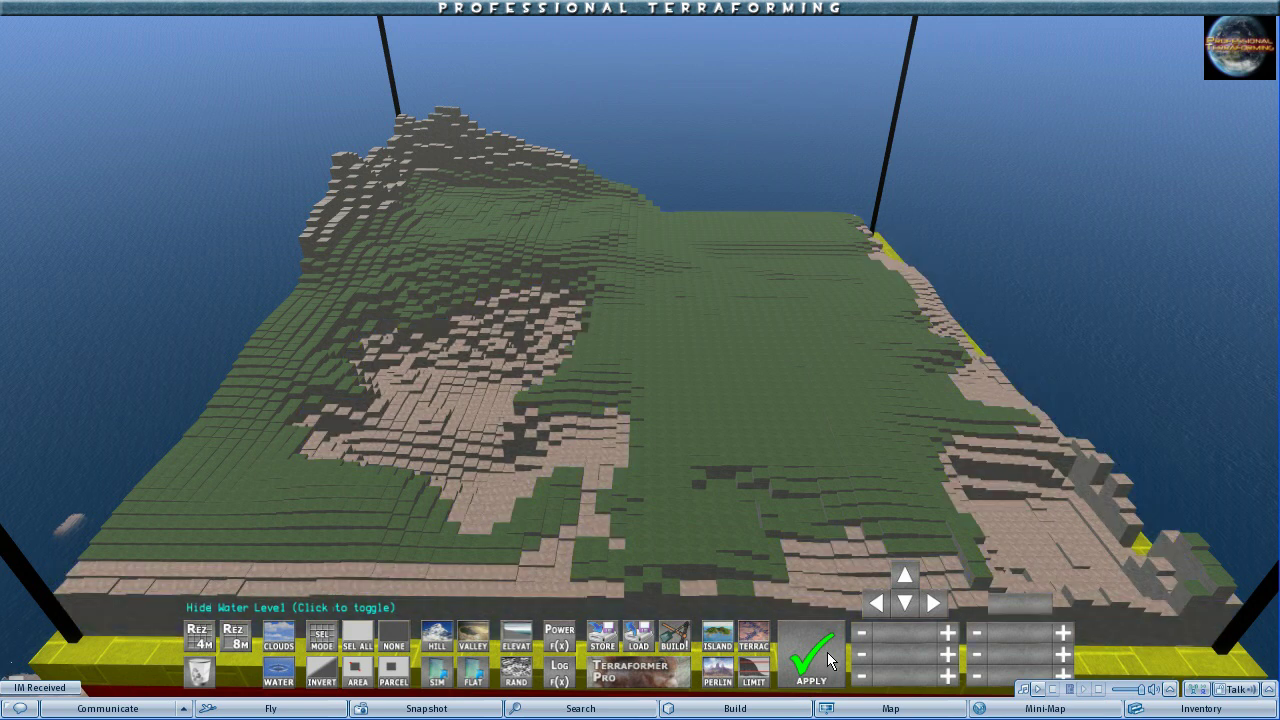